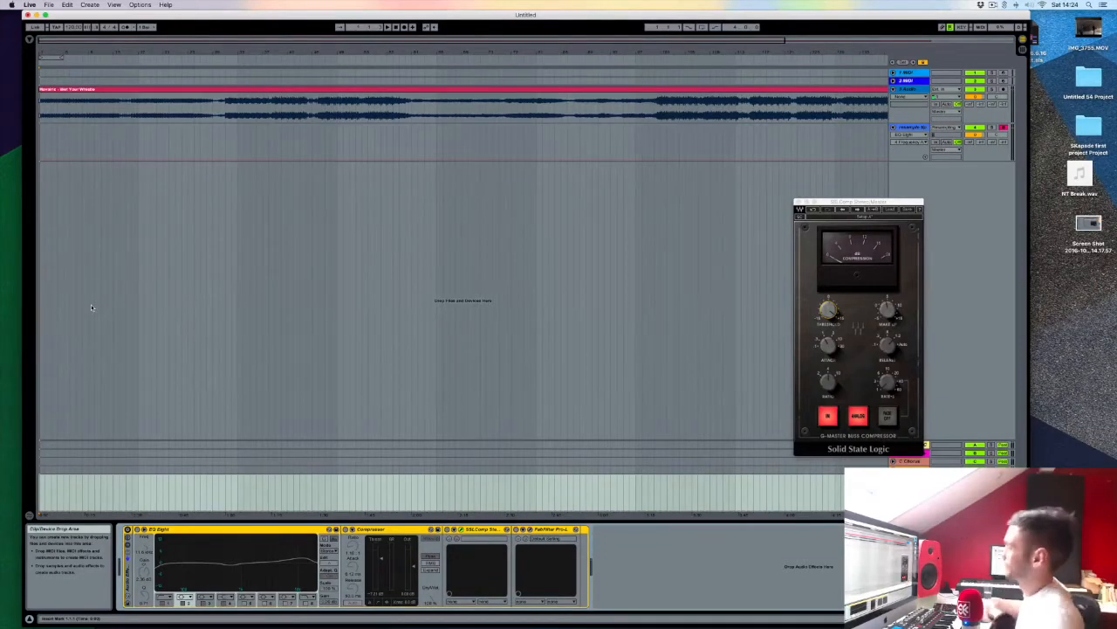
Play the intro of the imported song from two different positions in the arrangement
click(109, 142)
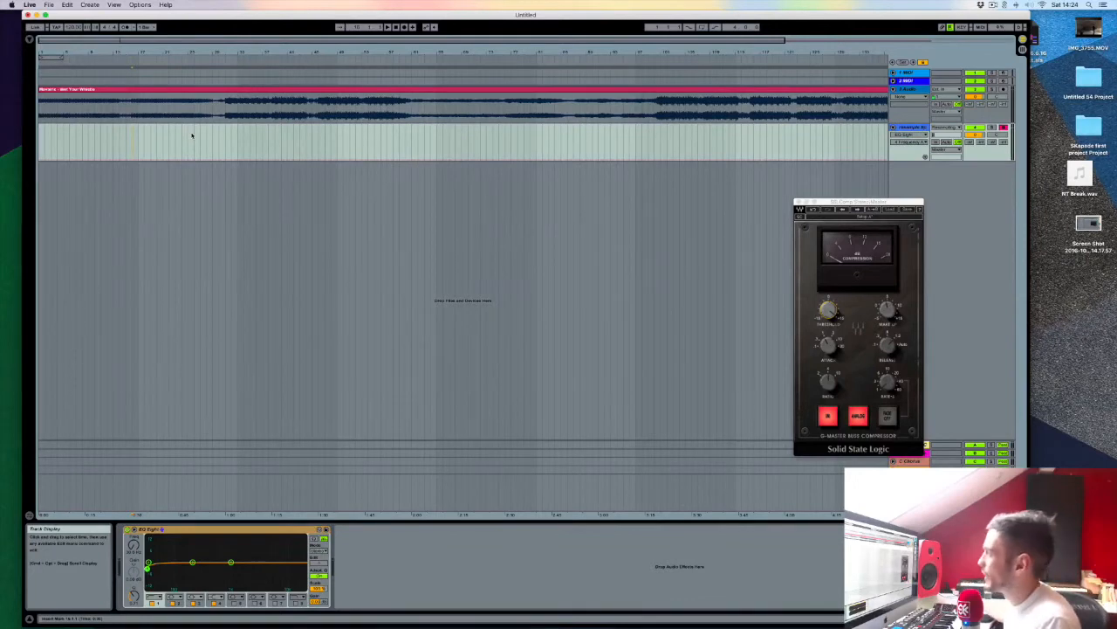
click(119, 140)
key(space)
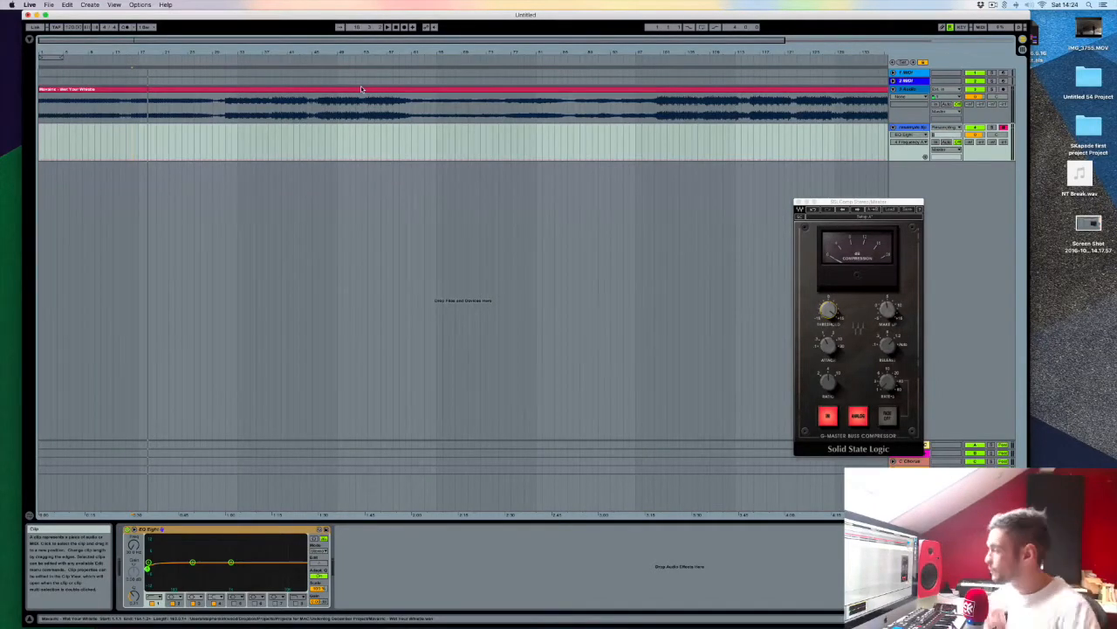
click(176, 138)
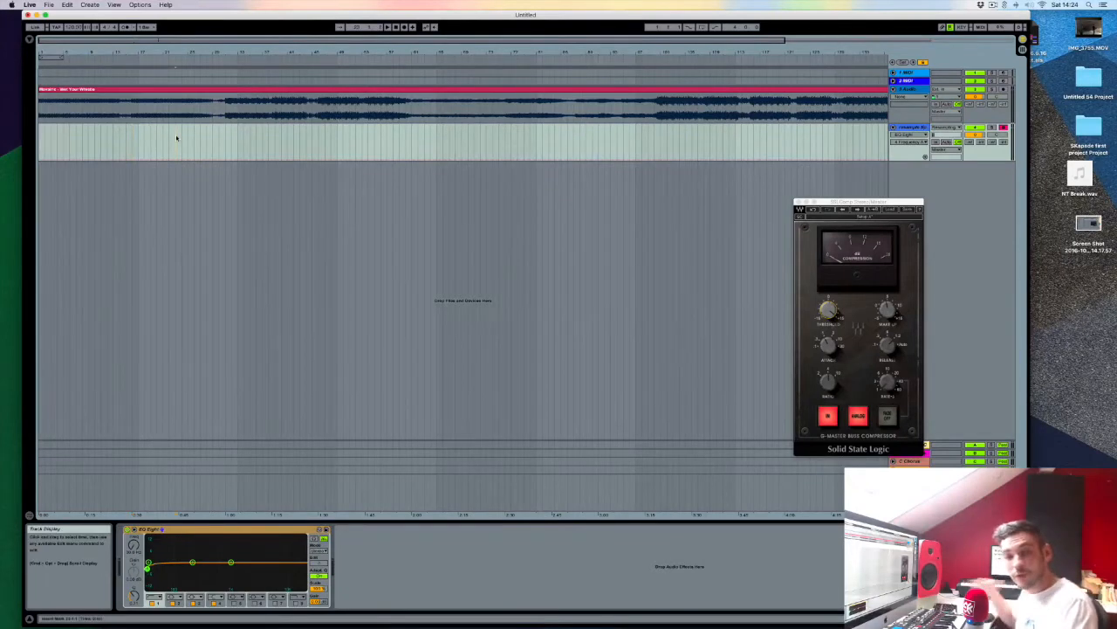
key(space)
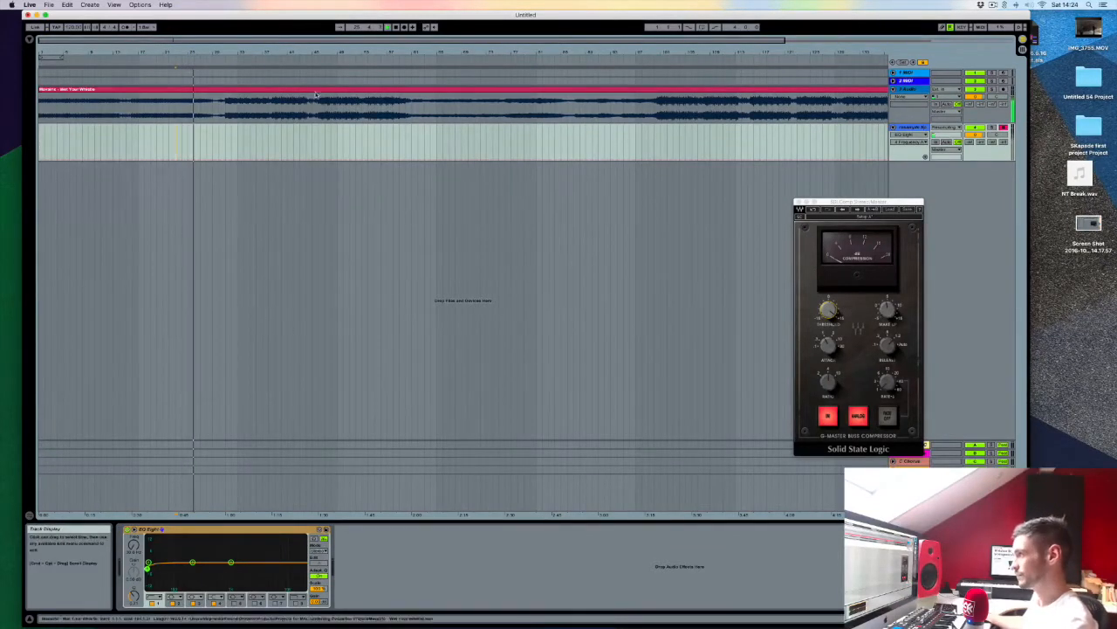
Close the SSLComp plug-in window, fit the whole song in view, and display the Master track's effect chain
drag(224, 52, 224, 40)
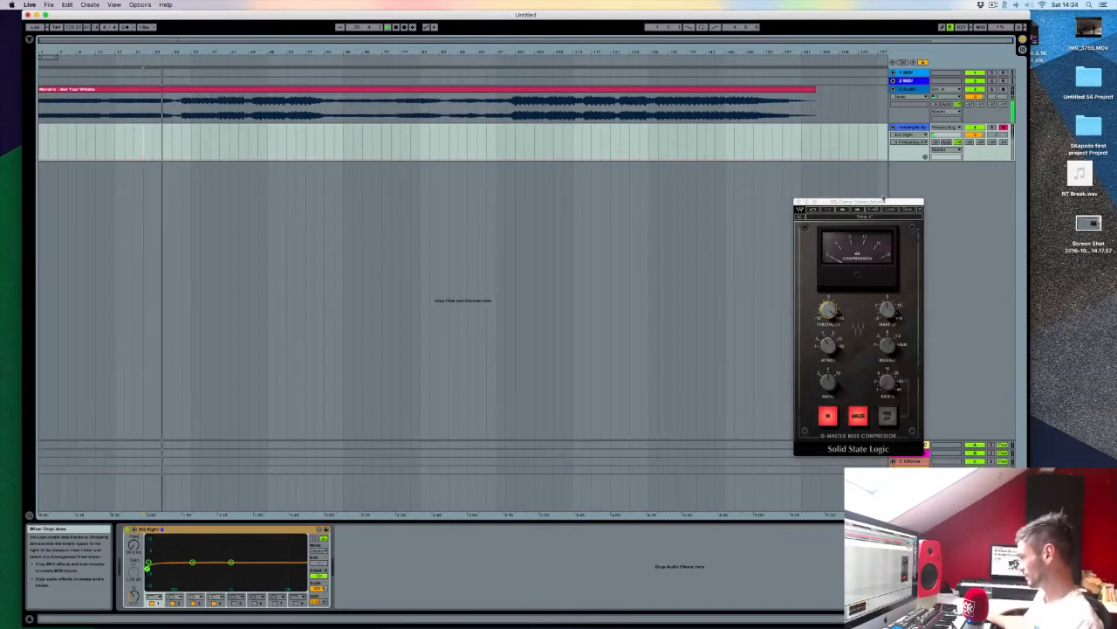
click(800, 201)
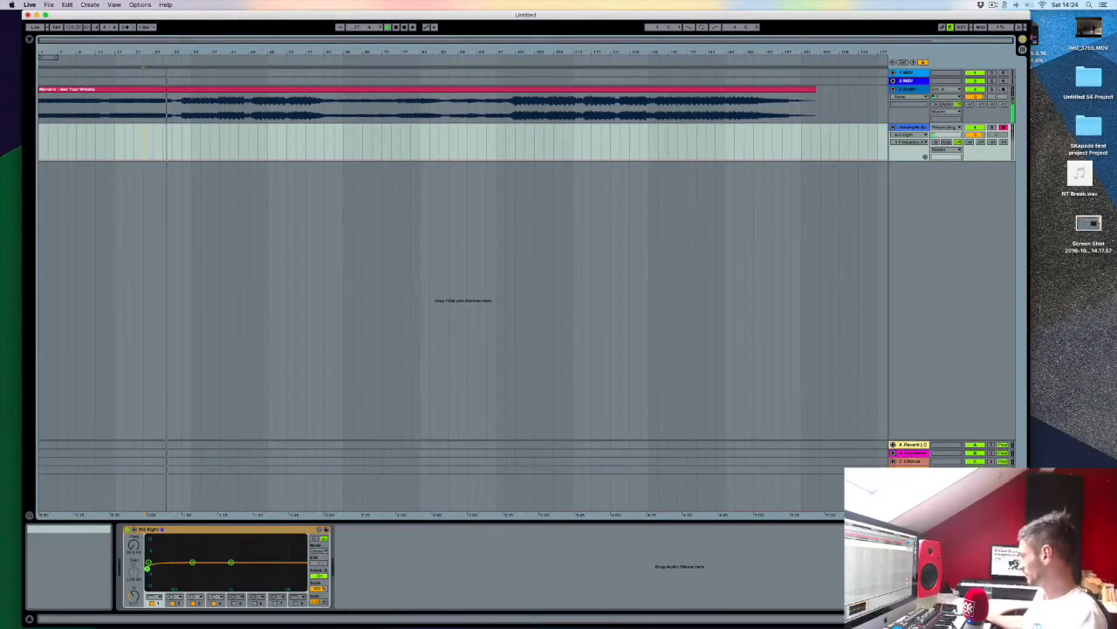
click(549, 481)
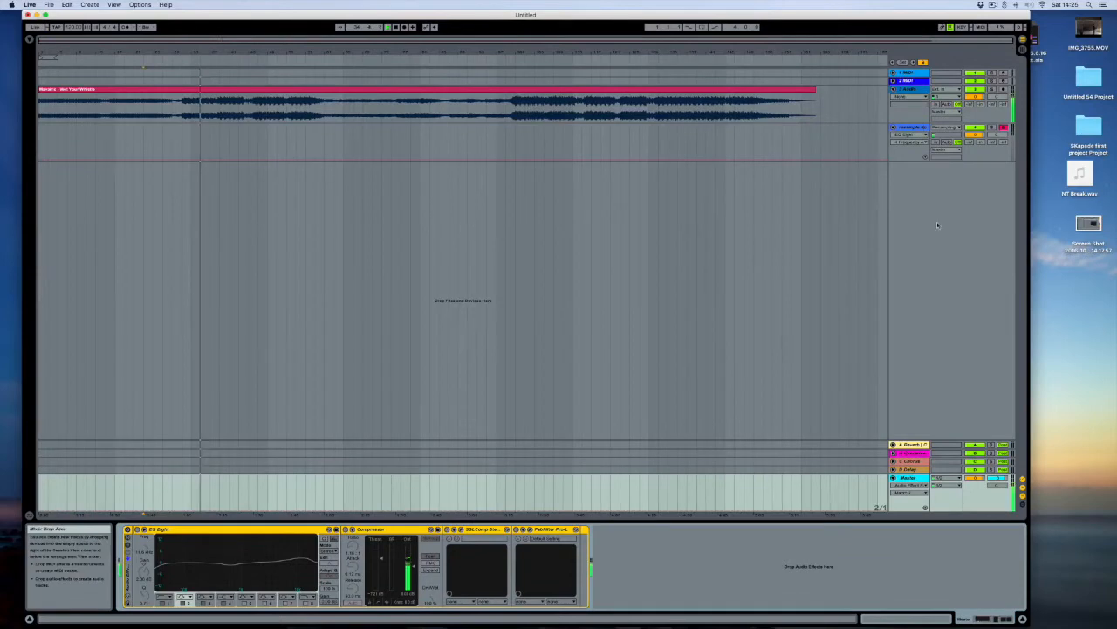
Expand the project to full screen and audition further sections of the song, stopping with the insert marker at bar 31
click(266, 61)
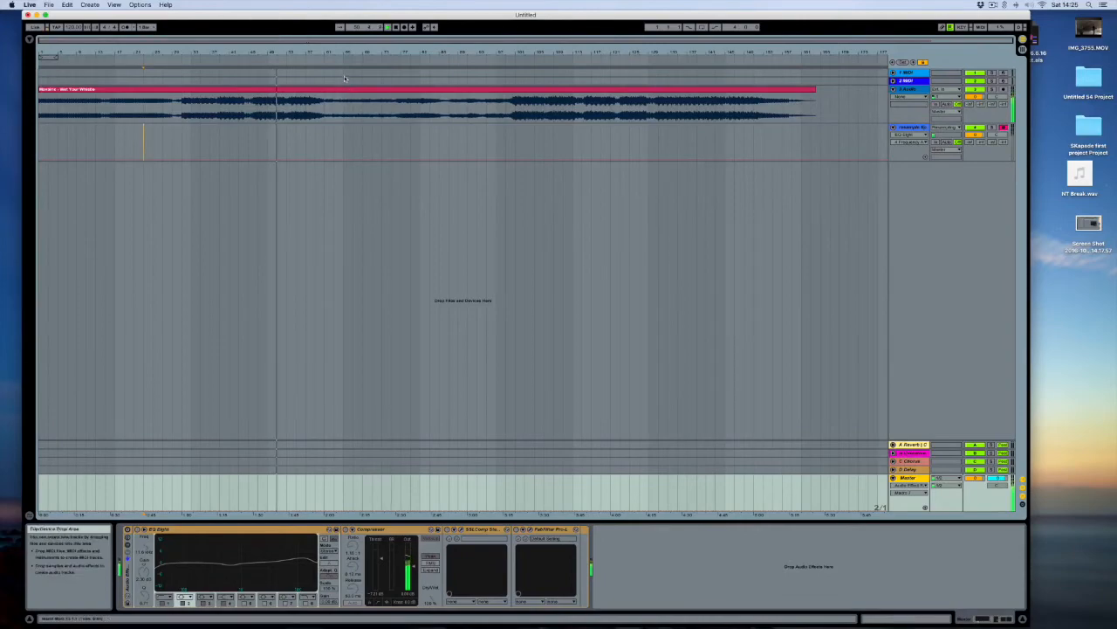
click(44, 16)
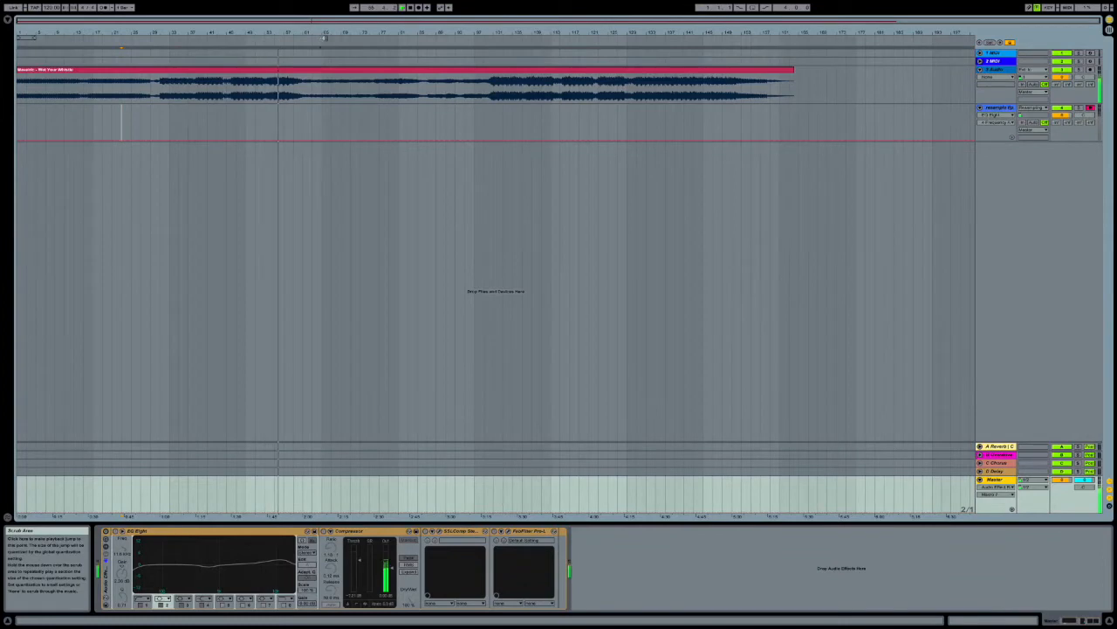
click(393, 39)
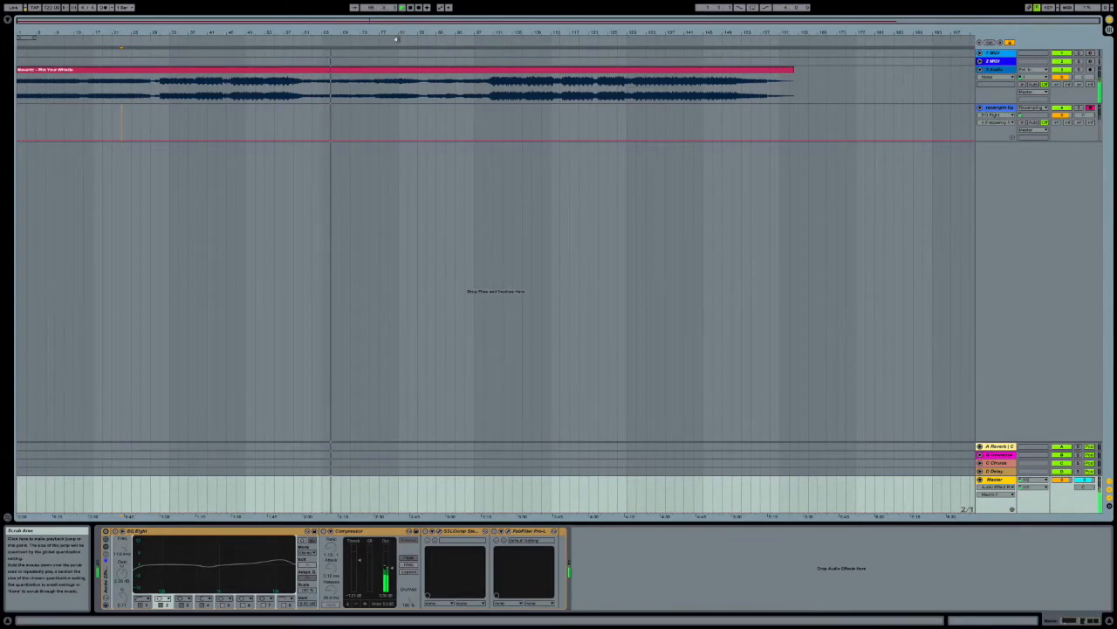
click(382, 39)
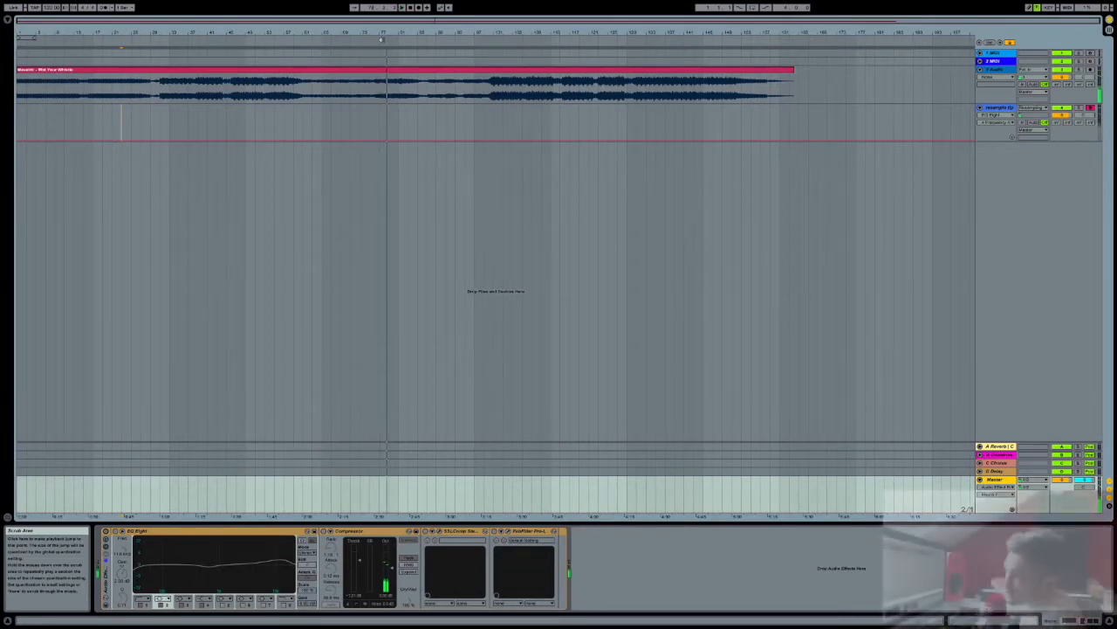
click(158, 125)
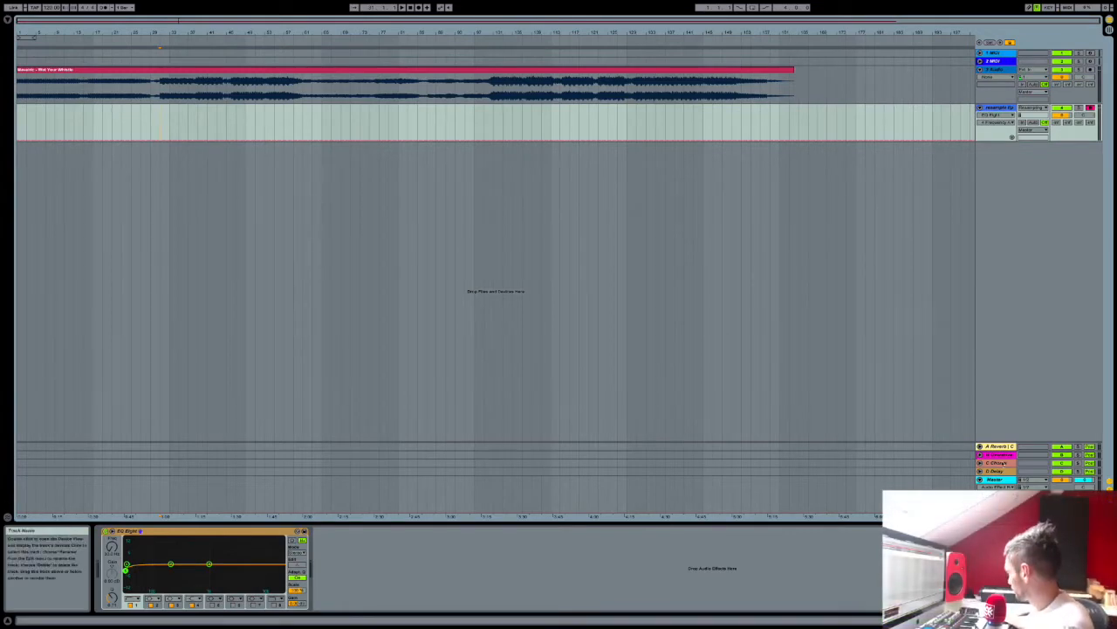
Show the macro controls of the Audio Effect Rack on the Master track and ungroup the rack
click(993, 480)
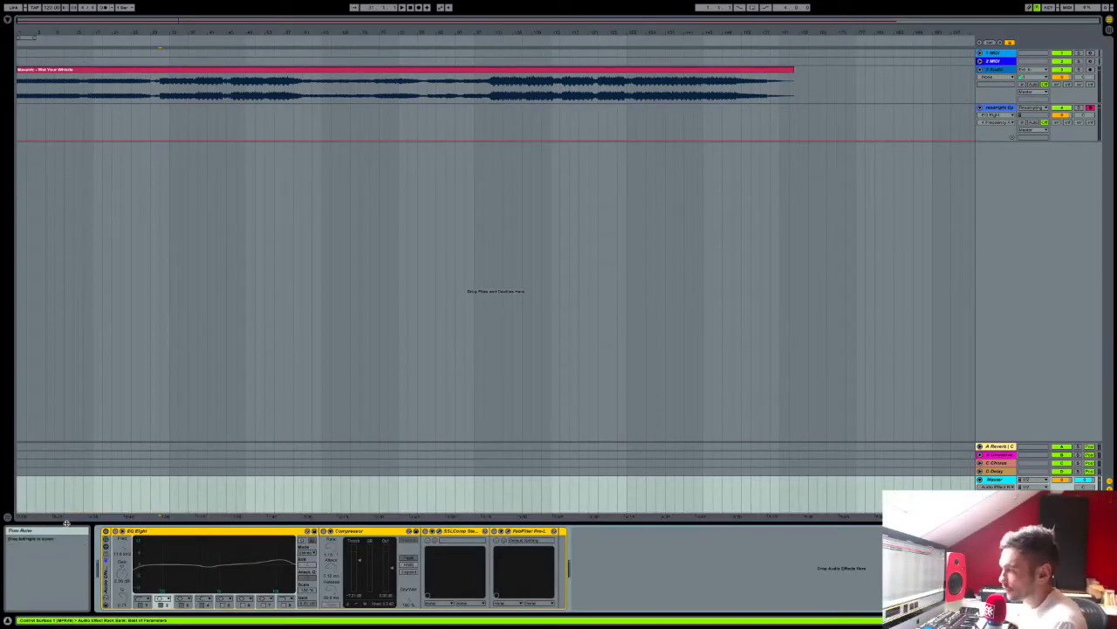
key(ctrl+g)
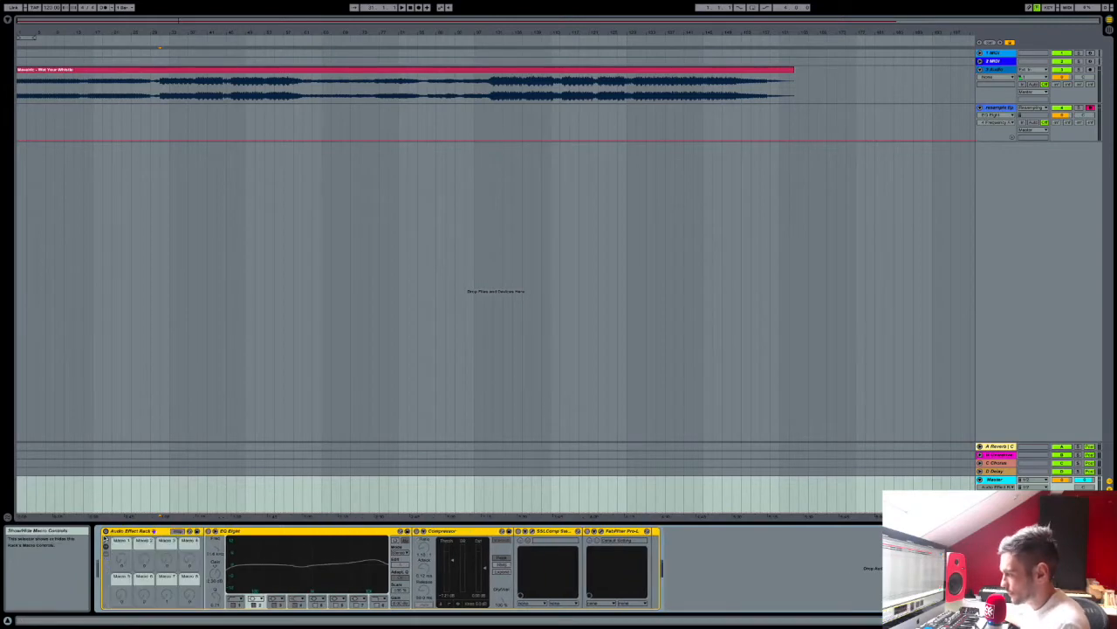
right_click(135, 532)
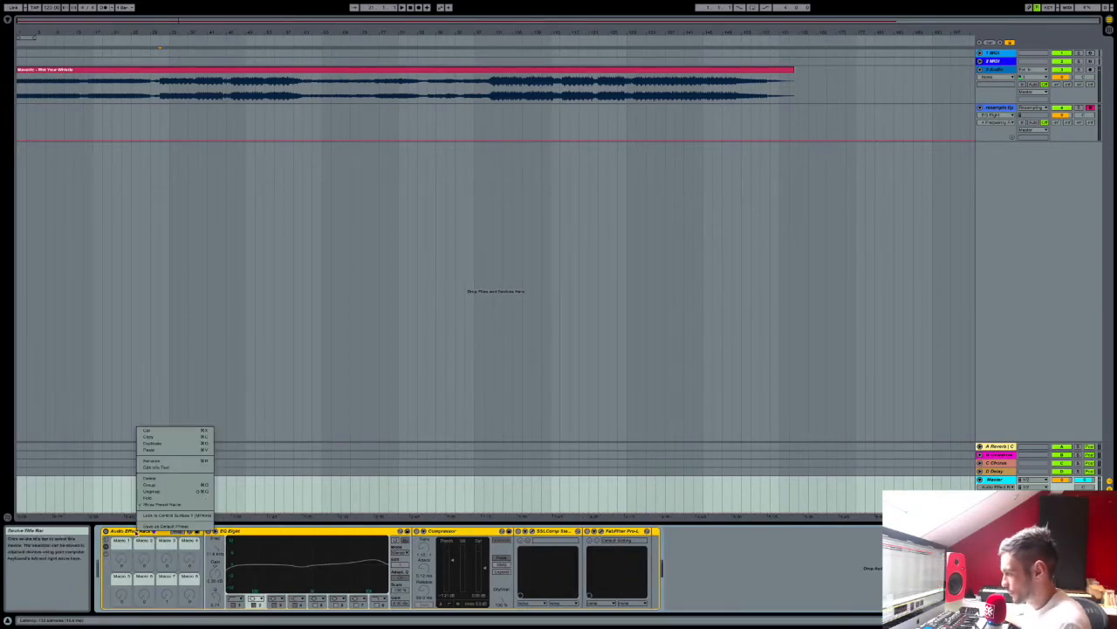
click(174, 490)
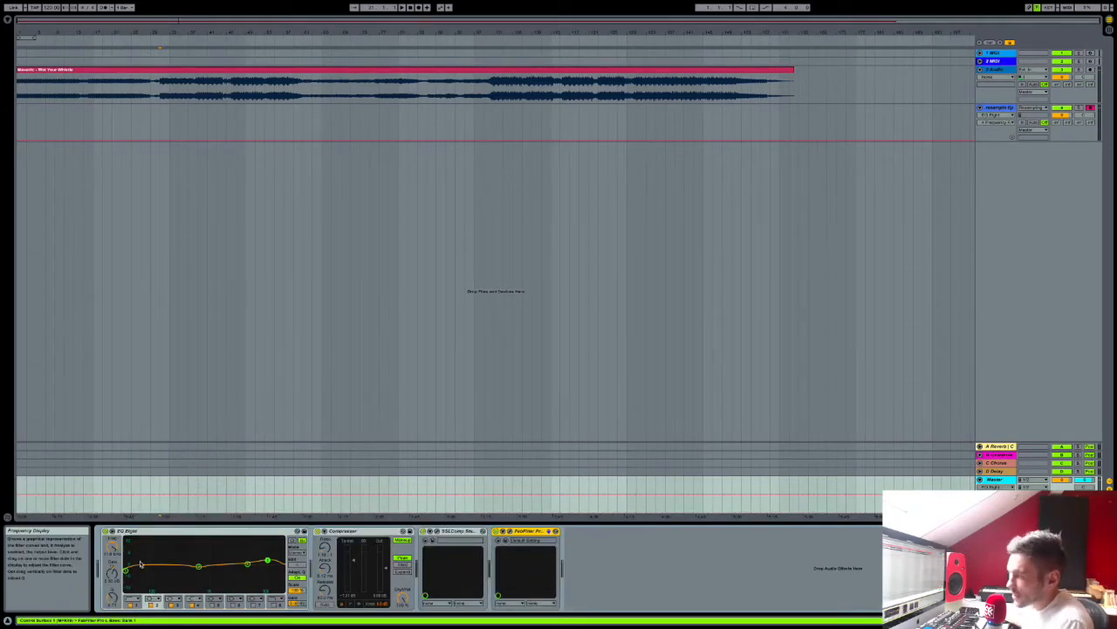
Deactivate the Compressor, SSLComp and FabFilter Pro-L on the Master track, leaving only EQ Eight active
click(319, 530)
click(423, 531)
click(496, 531)
Set the project tempo to 128 BPM
click(169, 202)
click(160, 201)
drag(160, 200, 188, 201)
click(190, 202)
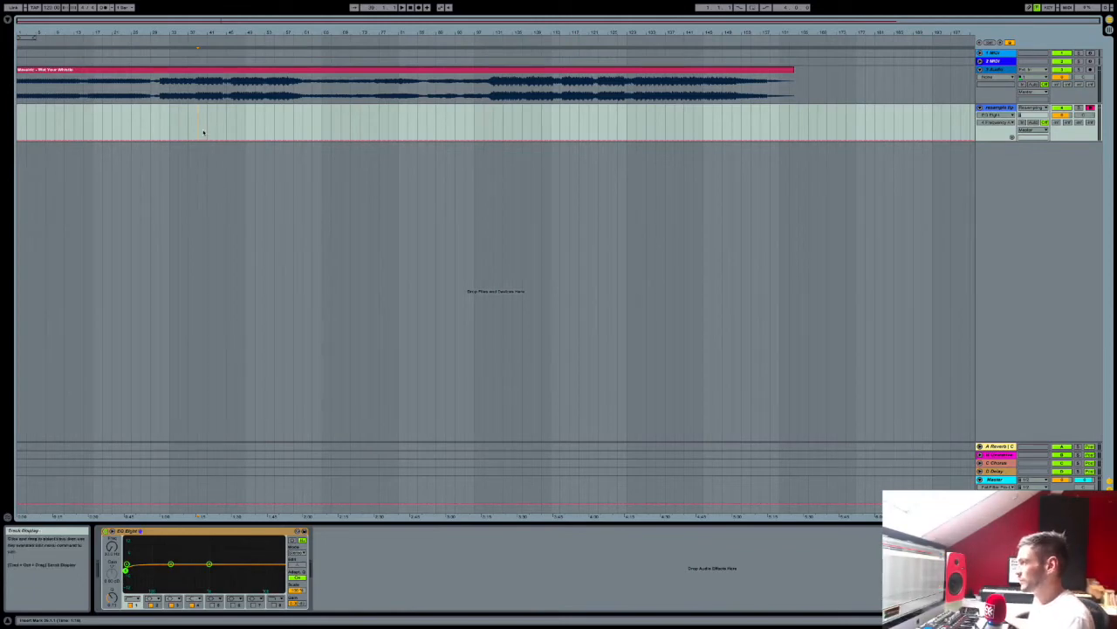
drag(53, 8, 54, 1)
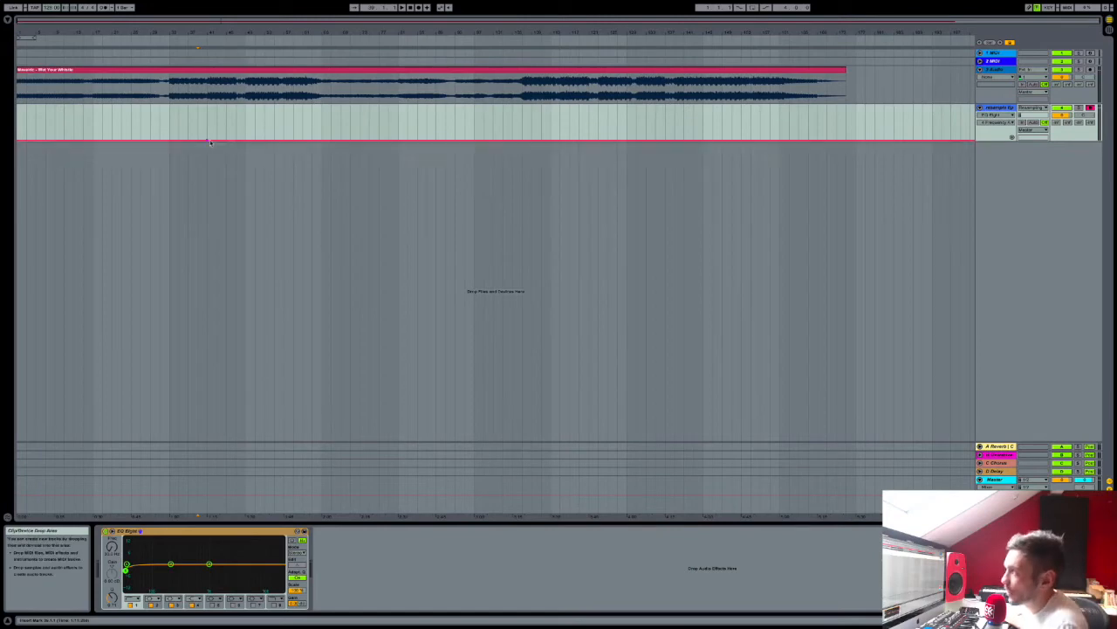
Loop the eight bars of the song starting at bar 49 and play the loop
drag(245, 131, 281, 128)
key(ctrl+l)
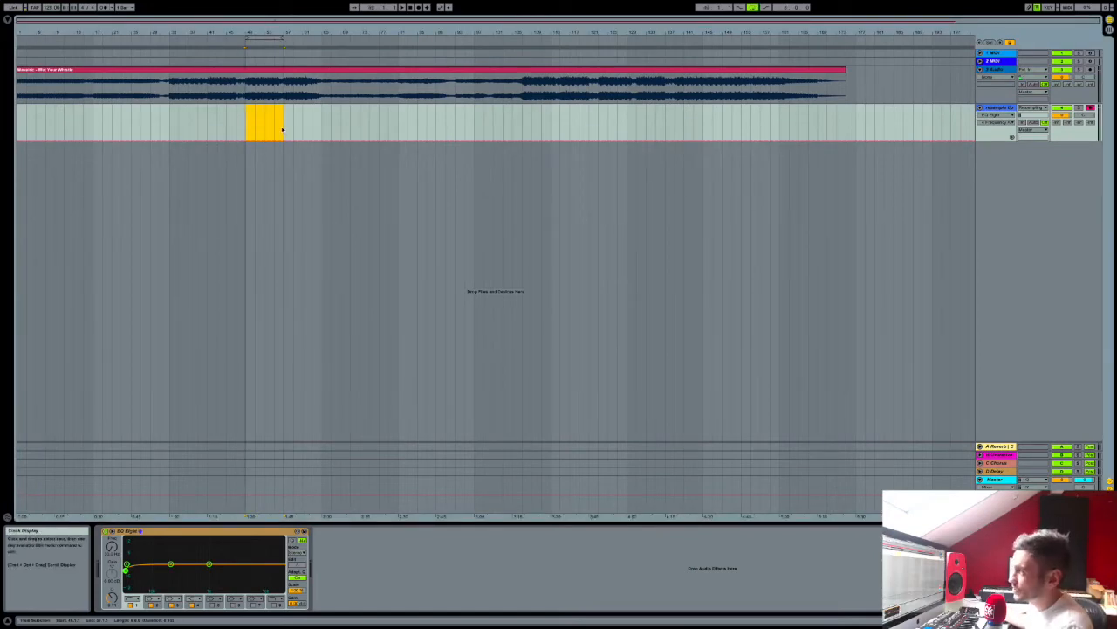
key(space)
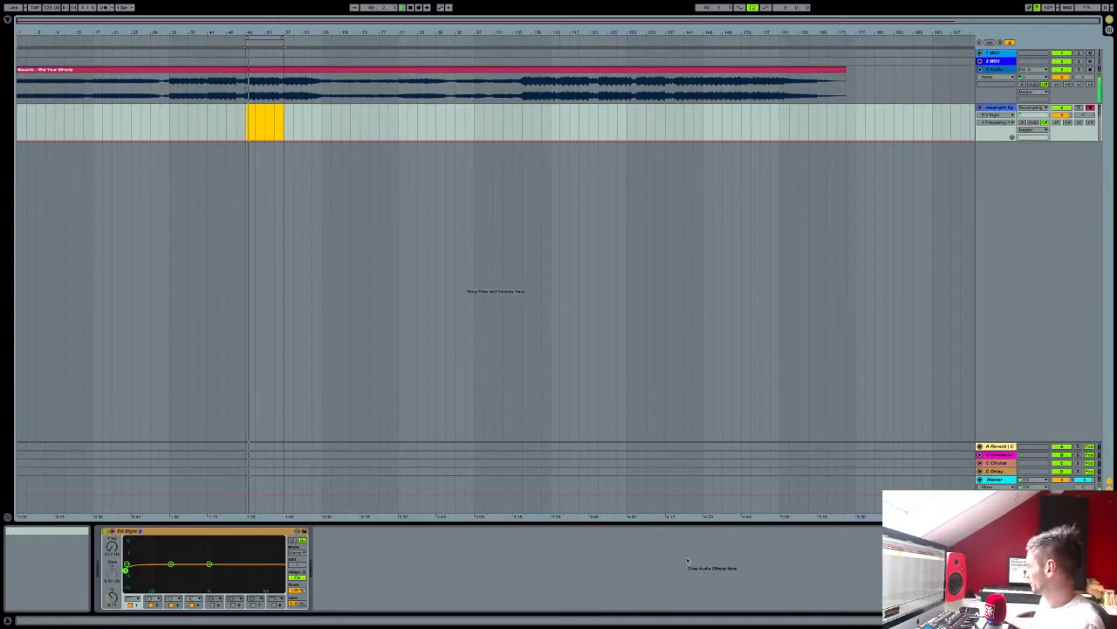
Compare the loop with the Master track's EQ Eight switched off and back on, and stop playback
click(995, 480)
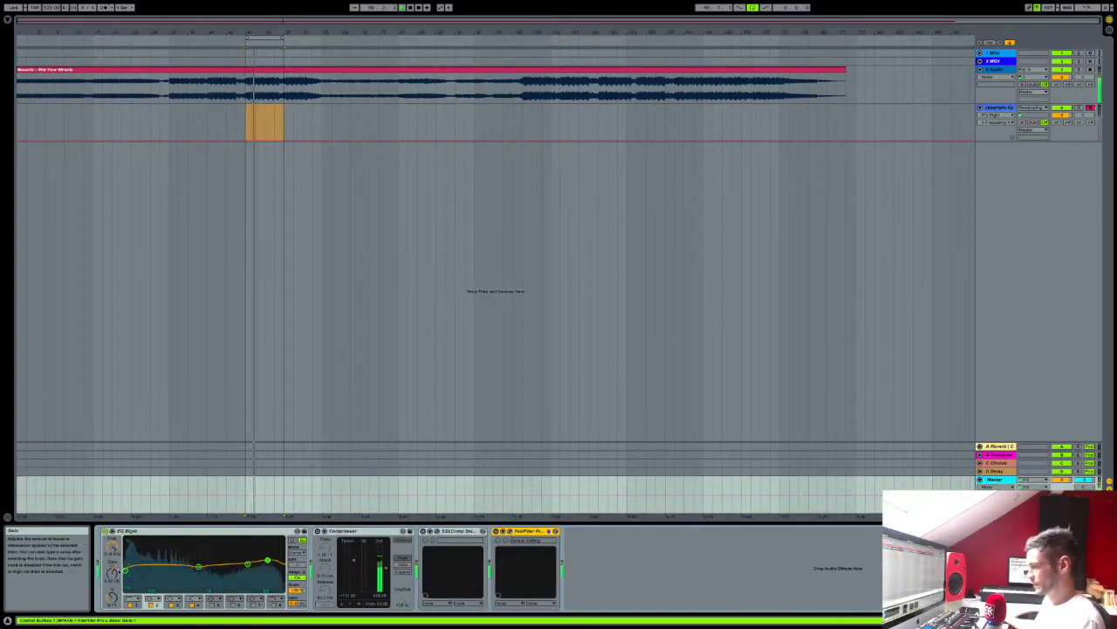
click(106, 531)
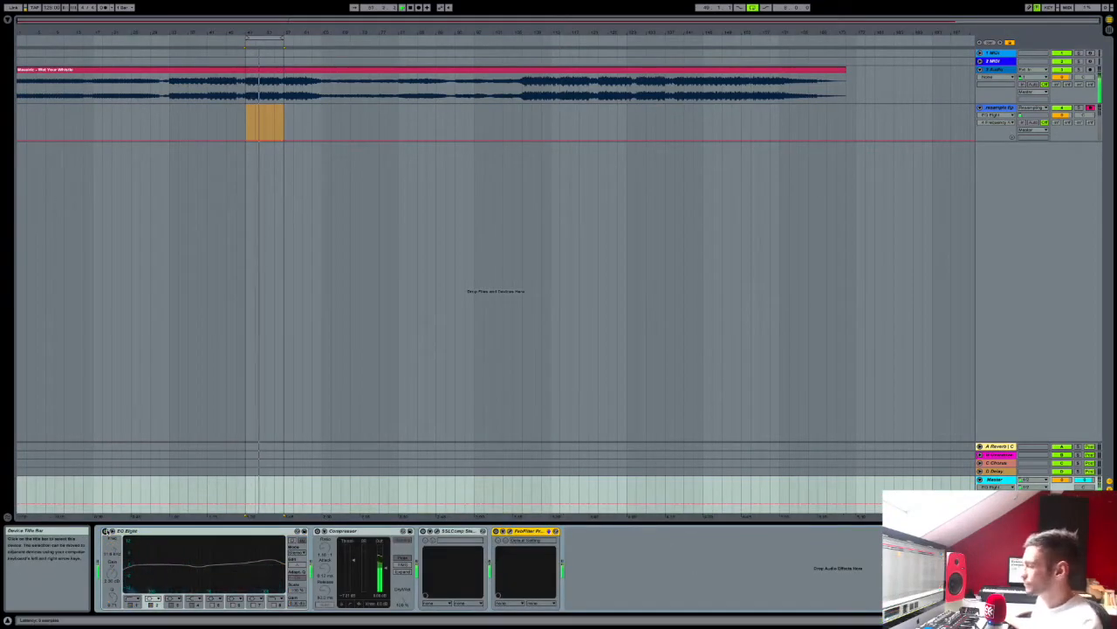
click(106, 530)
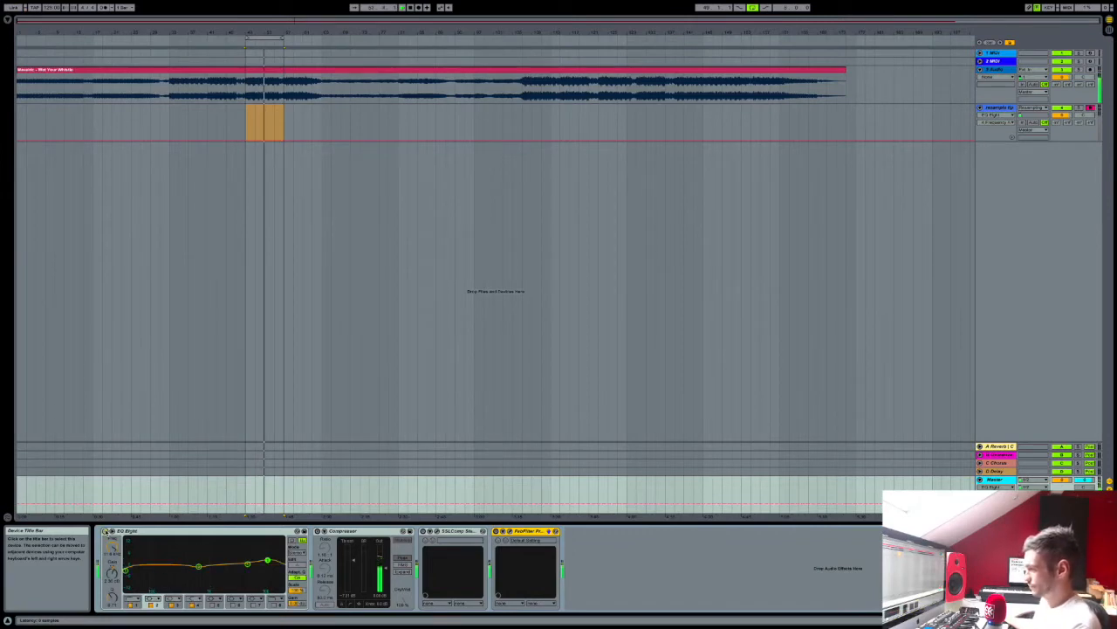
key(space)
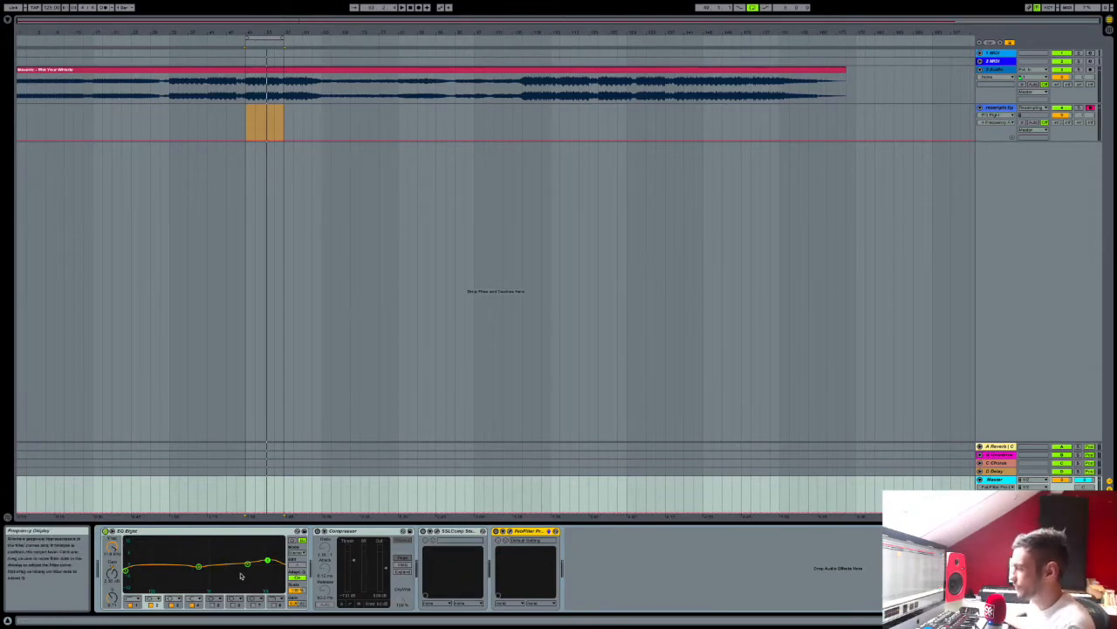
Activate the Compressor after EQ Eight on the Master track and listen to the loop before and after
key(space)
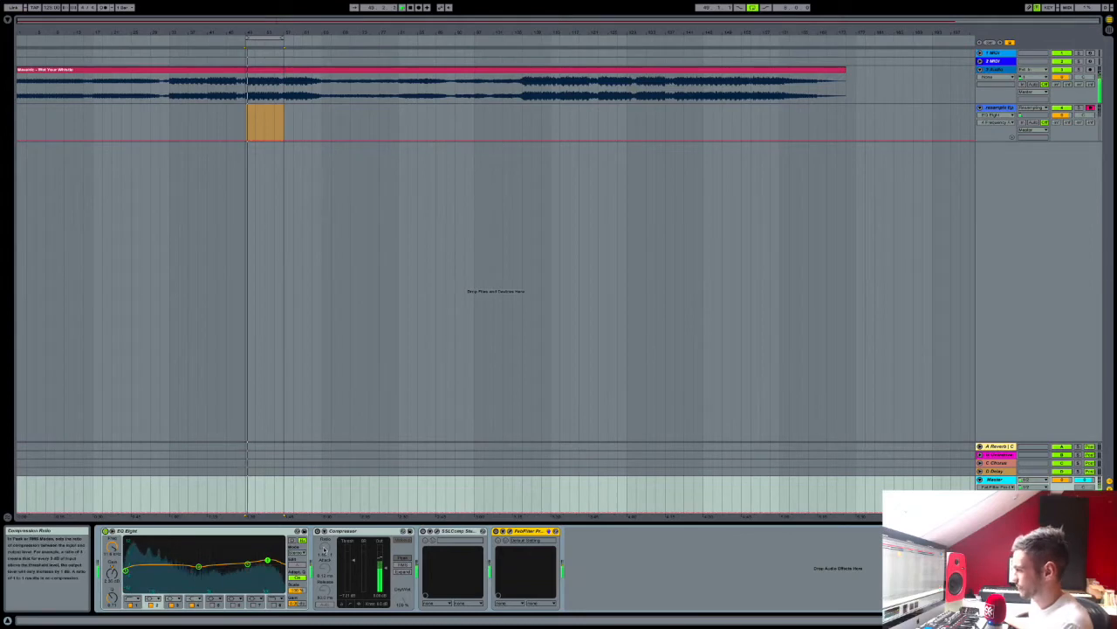
key(space)
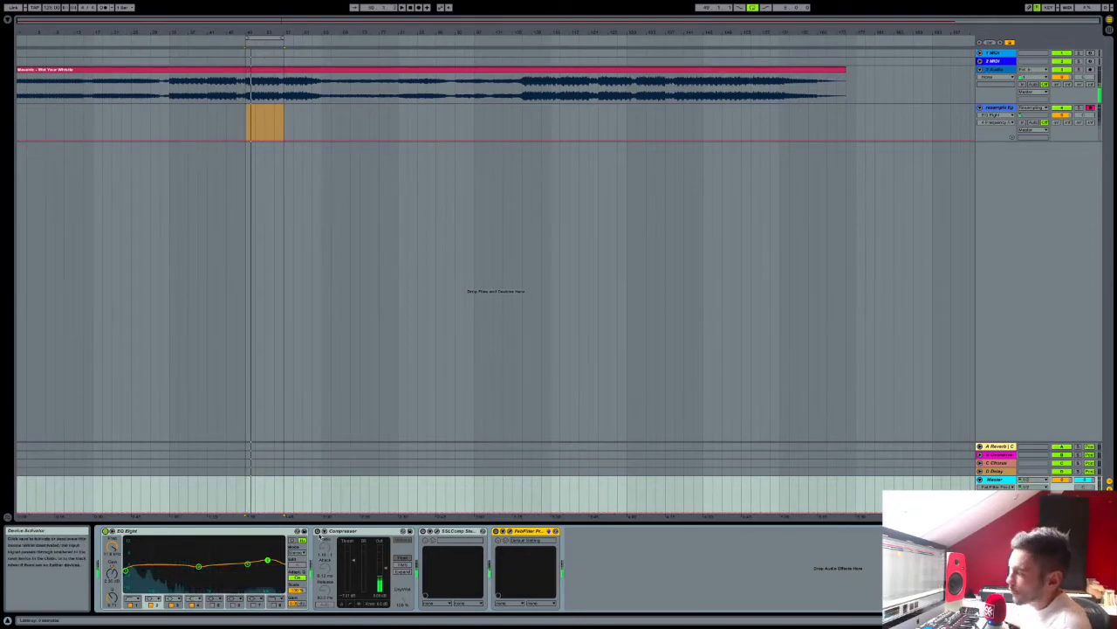
click(317, 531)
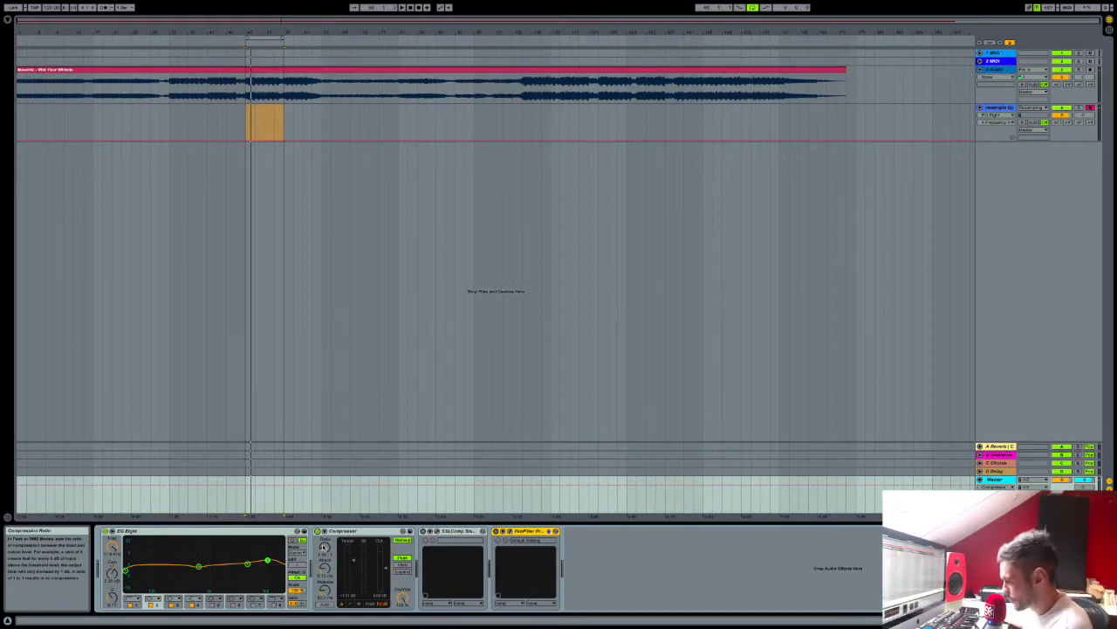
key(space)
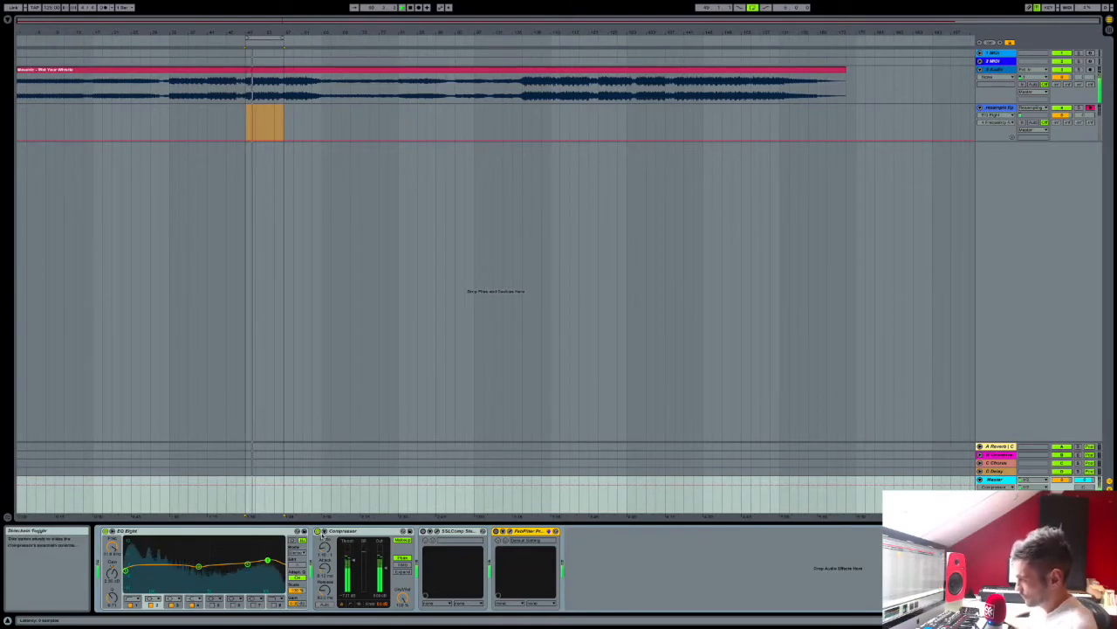
key(space)
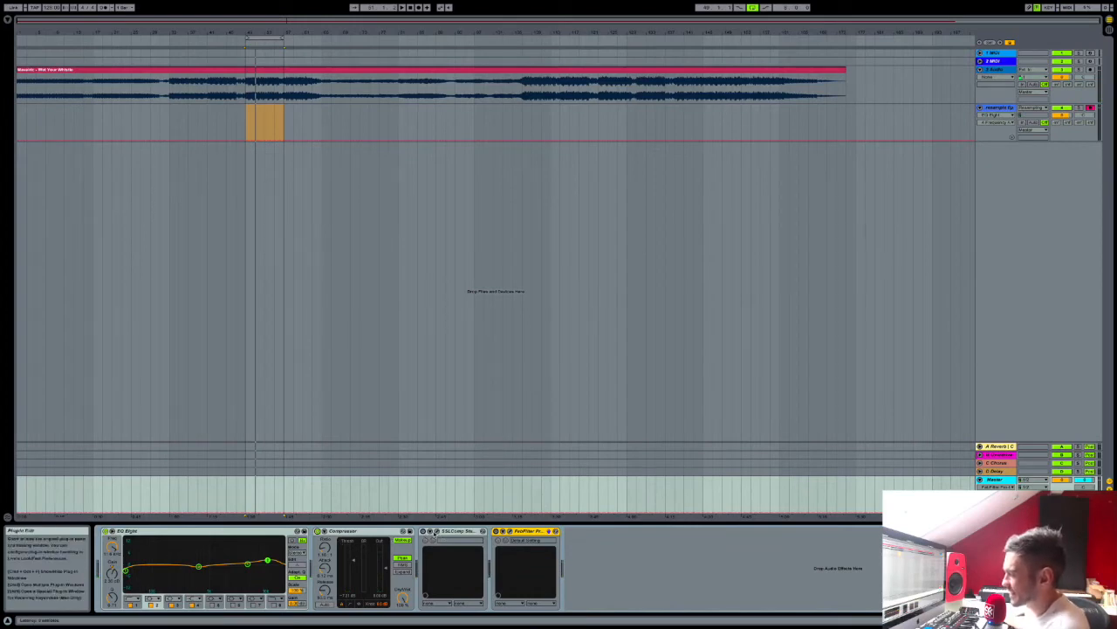
Activate SSLComp on the Master track, open its window, and move it to the middle of the arrangement while auditioning the loop
click(438, 531)
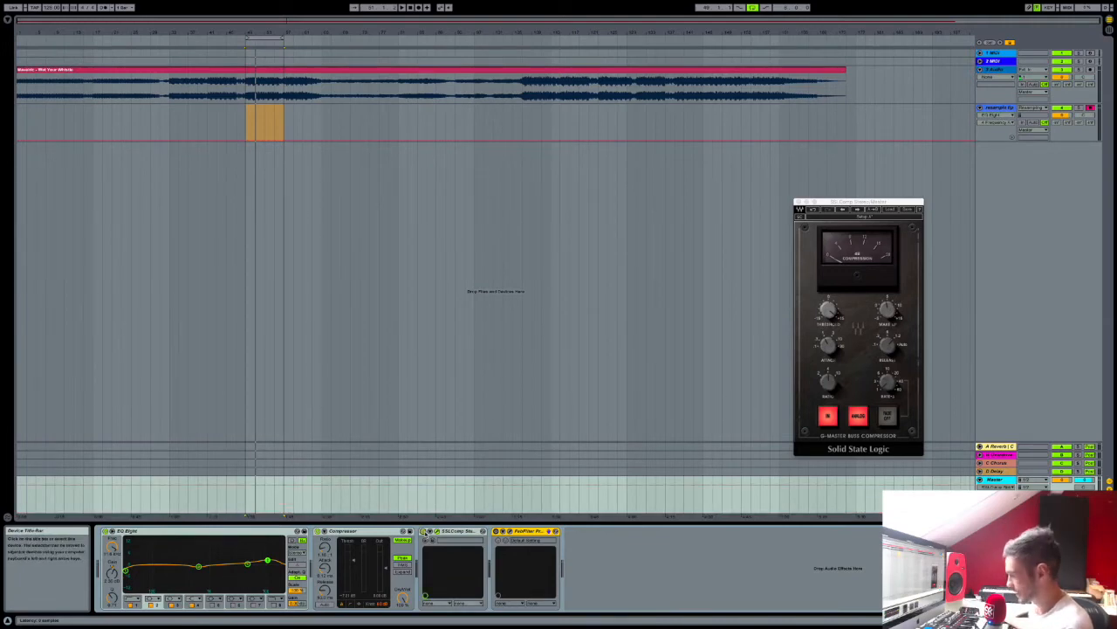
key(space)
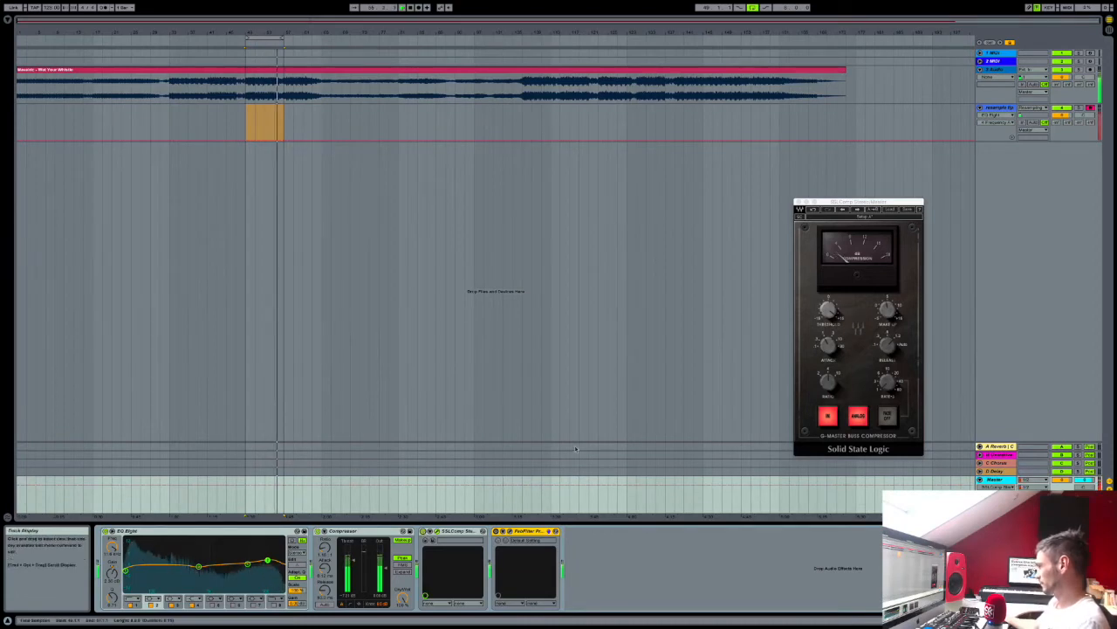
drag(846, 202, 395, 208)
key(space)
key(space)
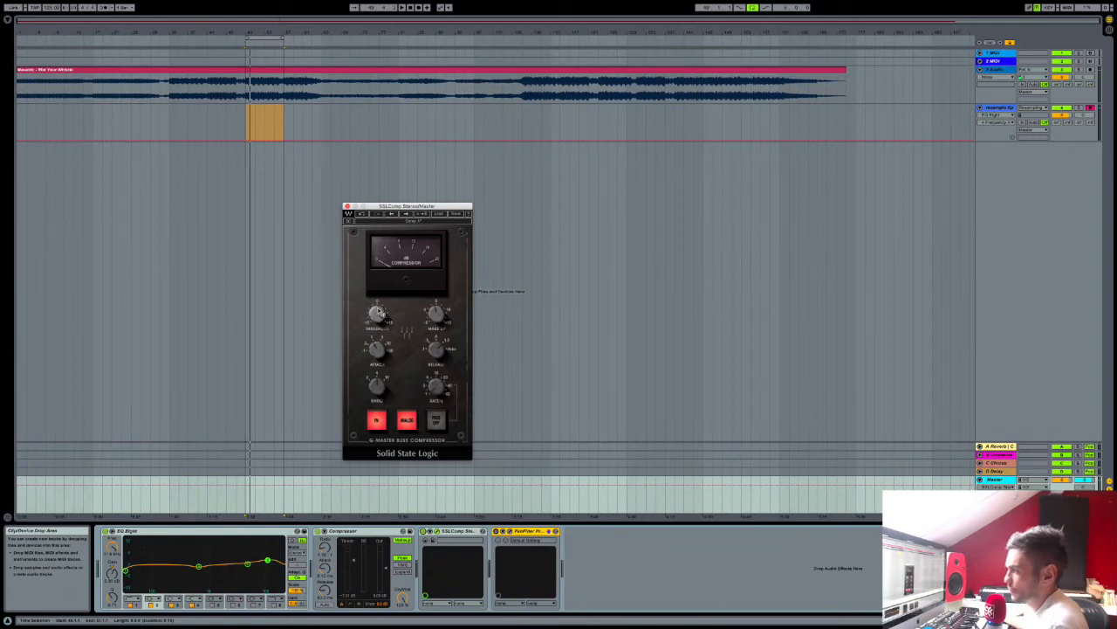
Adjust the SSL bus compressor's threshold while playing the loop
key(space)
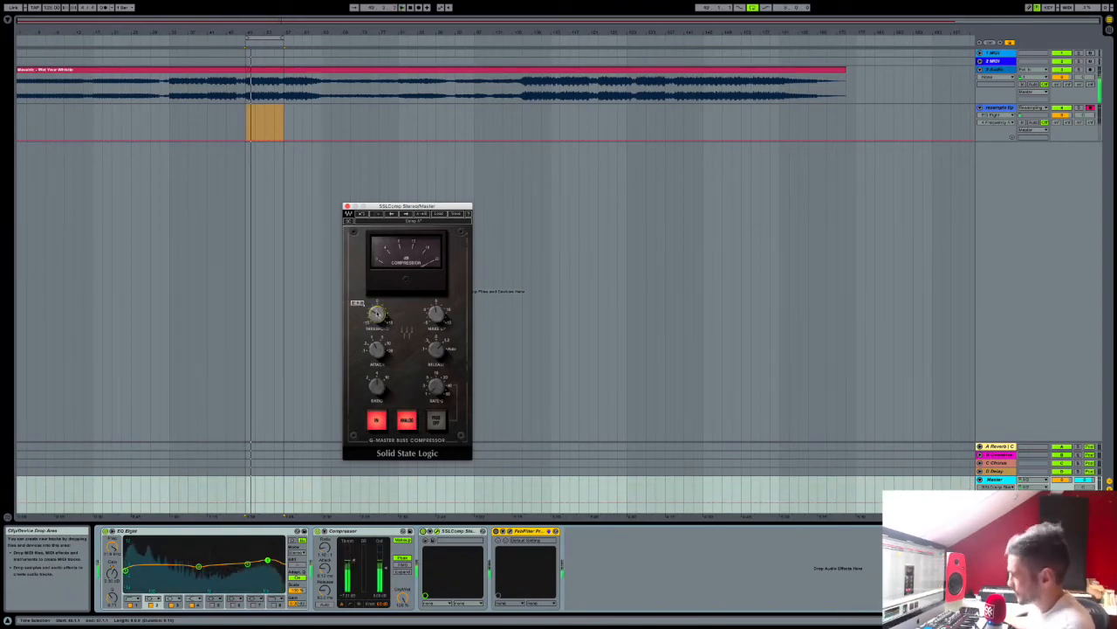
key(space)
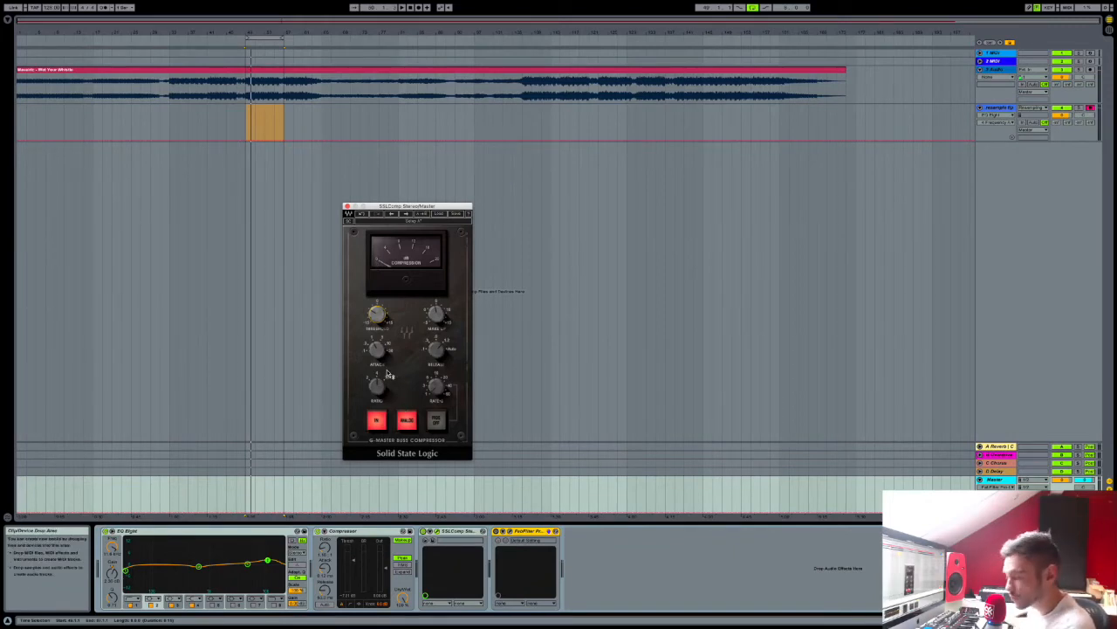
key(space)
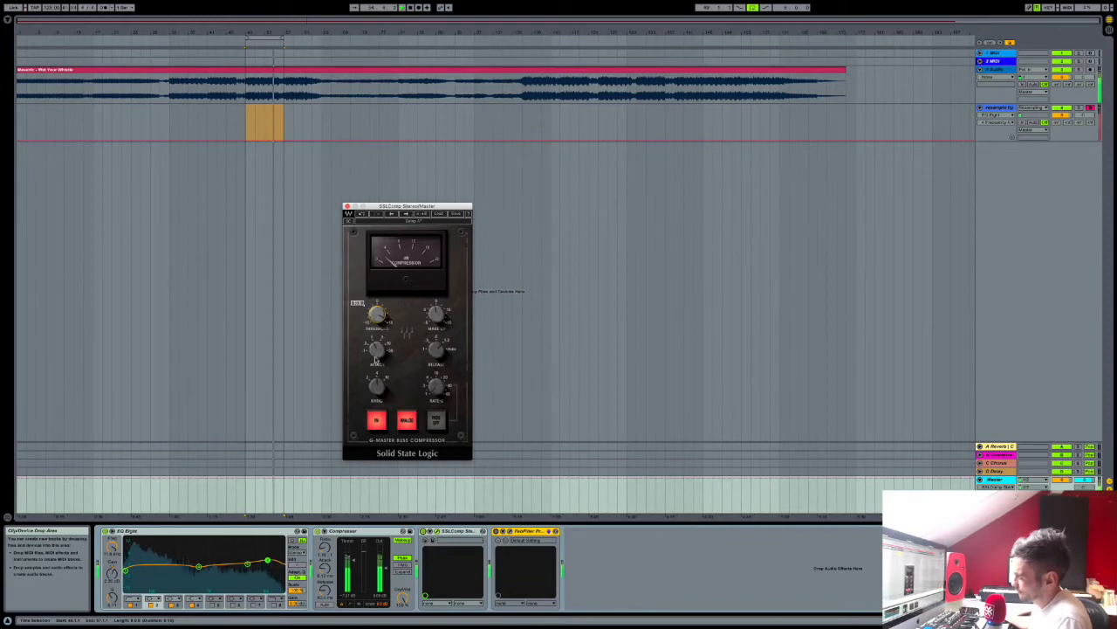
Compare the loop with SSLComp switched off and back on, and stop playback
click(425, 532)
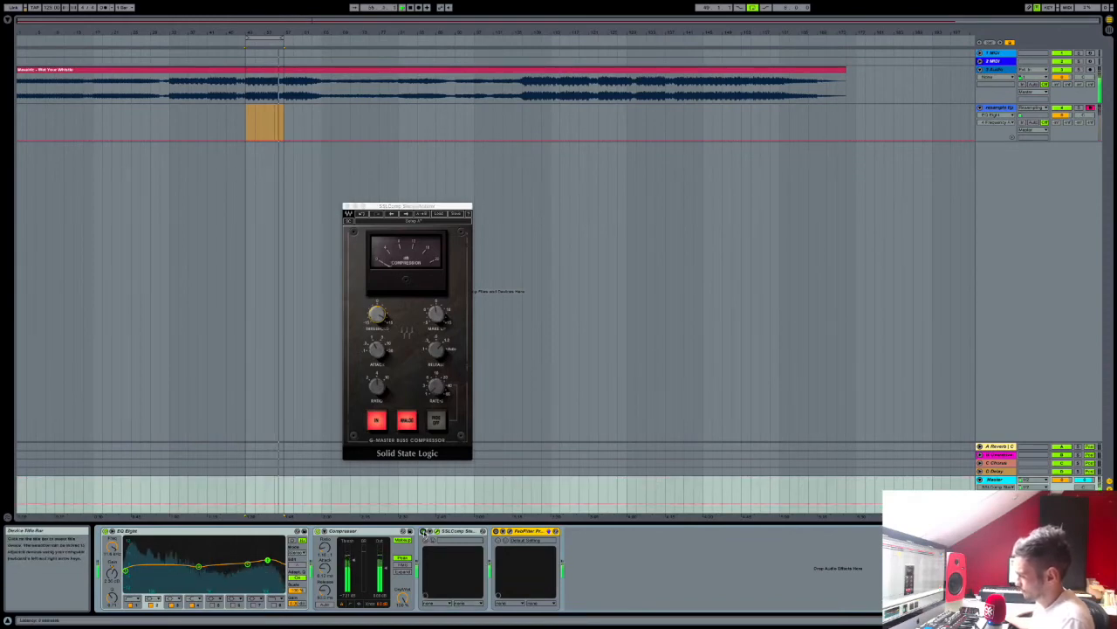
click(380, 315)
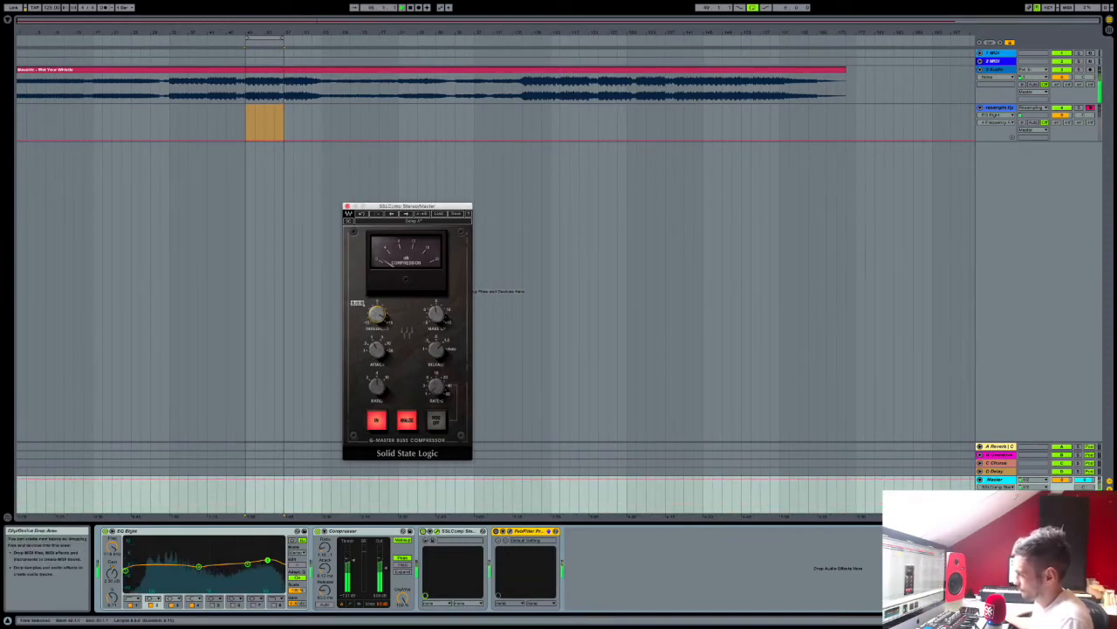
click(424, 531)
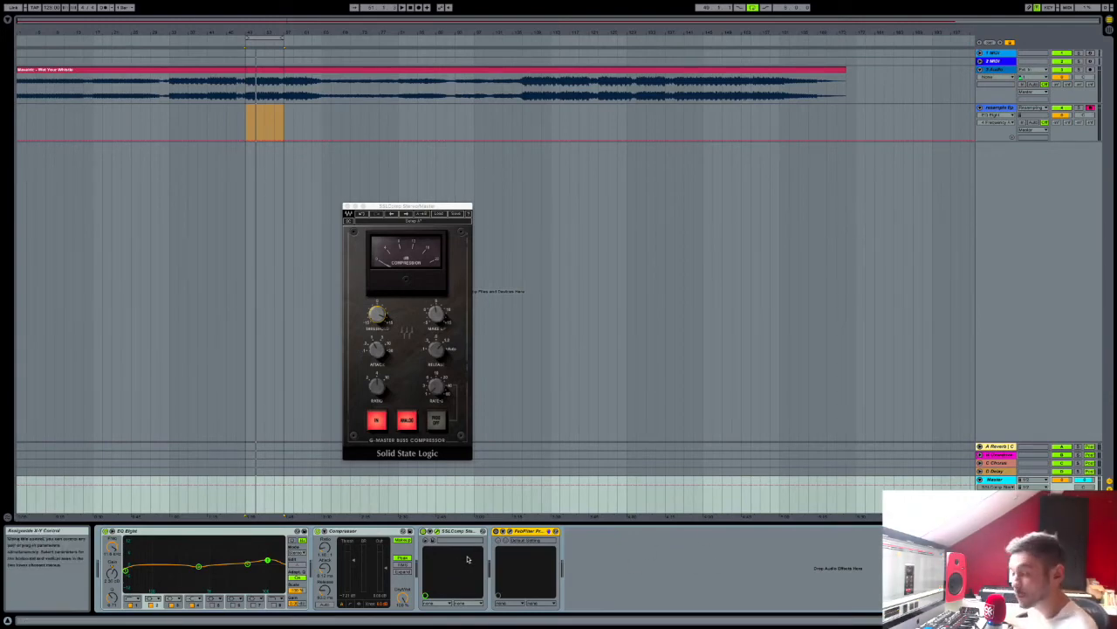
key(space)
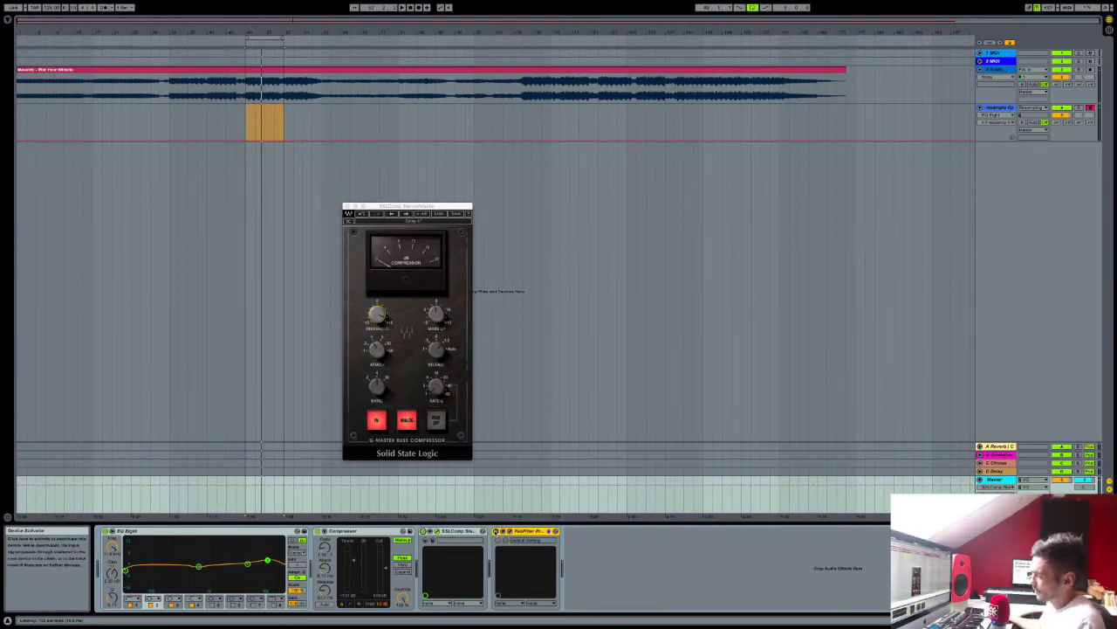
Activate FabFilter Pro-L at the end of the Master chain and open its window while the loop plays
key(space)
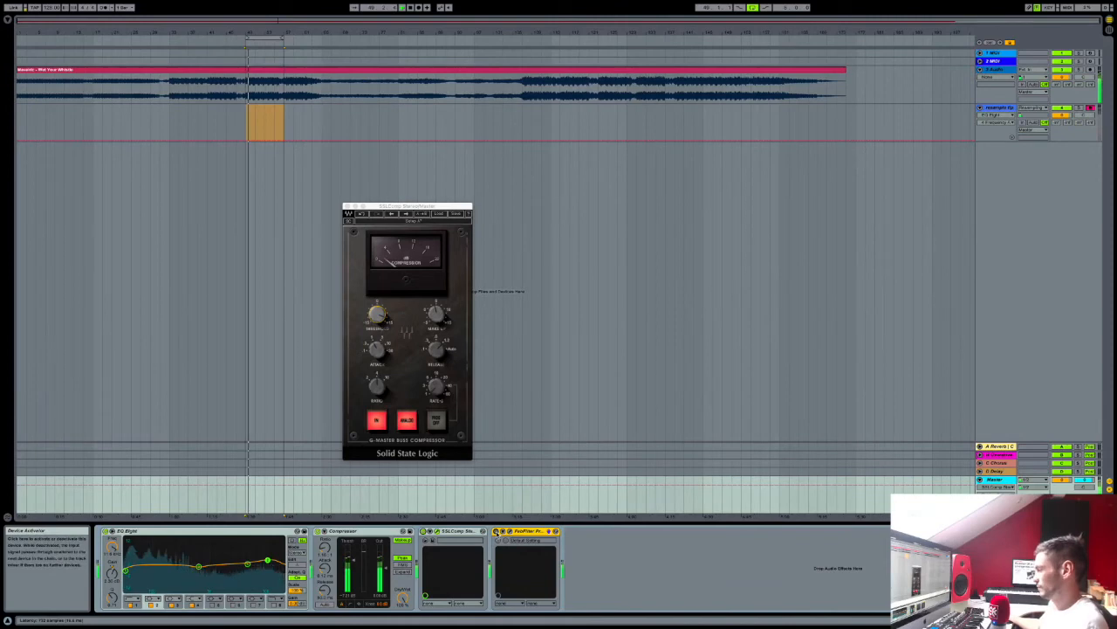
click(505, 541)
click(504, 540)
click(504, 540)
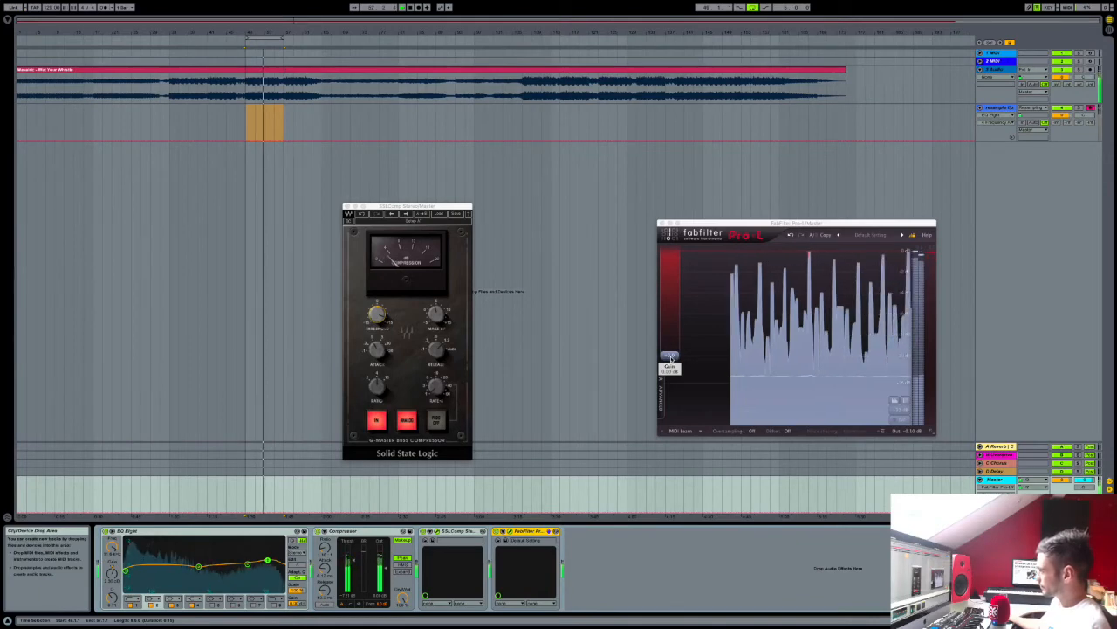
Raise the Pro-L limiter's gain to about +5 dB while listening to the loop, and stop playback
mouse_move(669, 358)
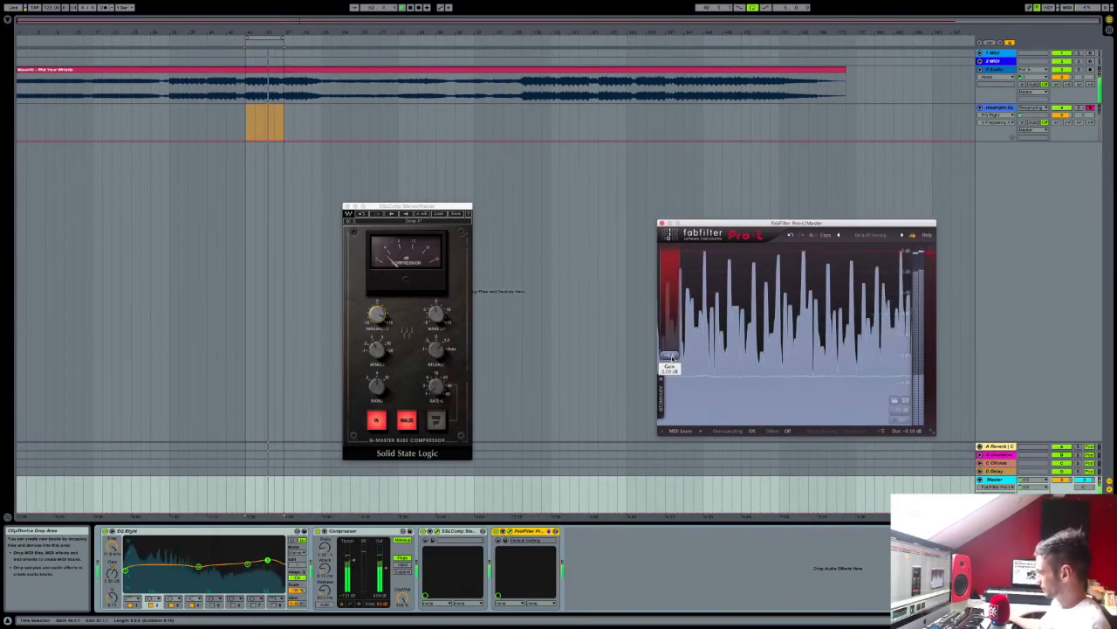
drag(672, 356, 674, 342)
drag(674, 339, 674, 336)
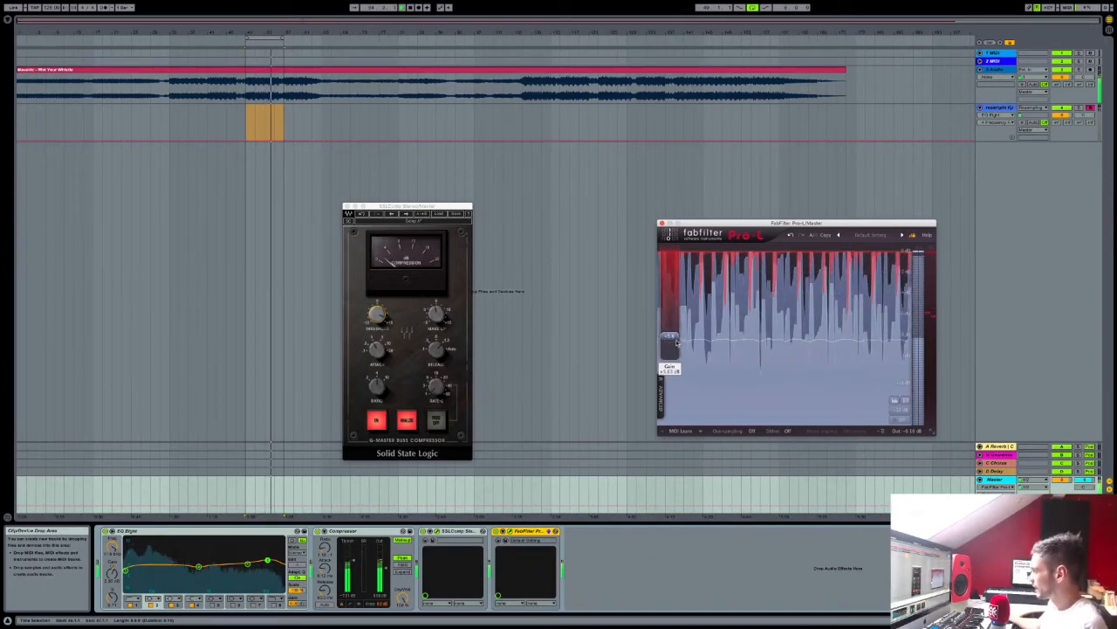
key(space)
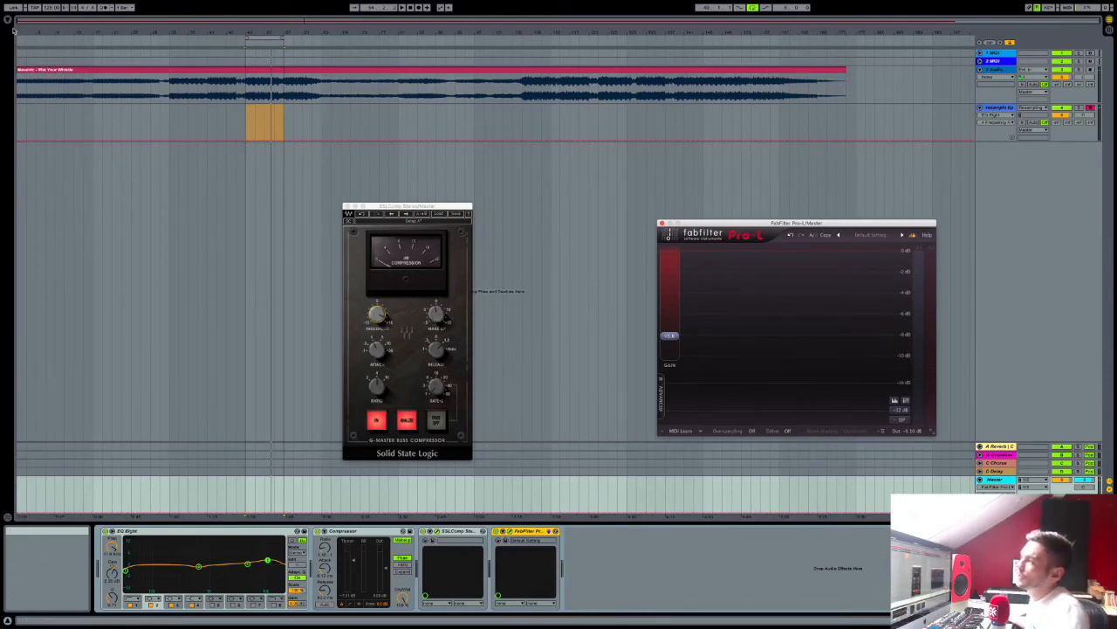
Insert Multiband Dynamics from the audio effects between EQ Eight and Compressor on the Master track
click(8, 19)
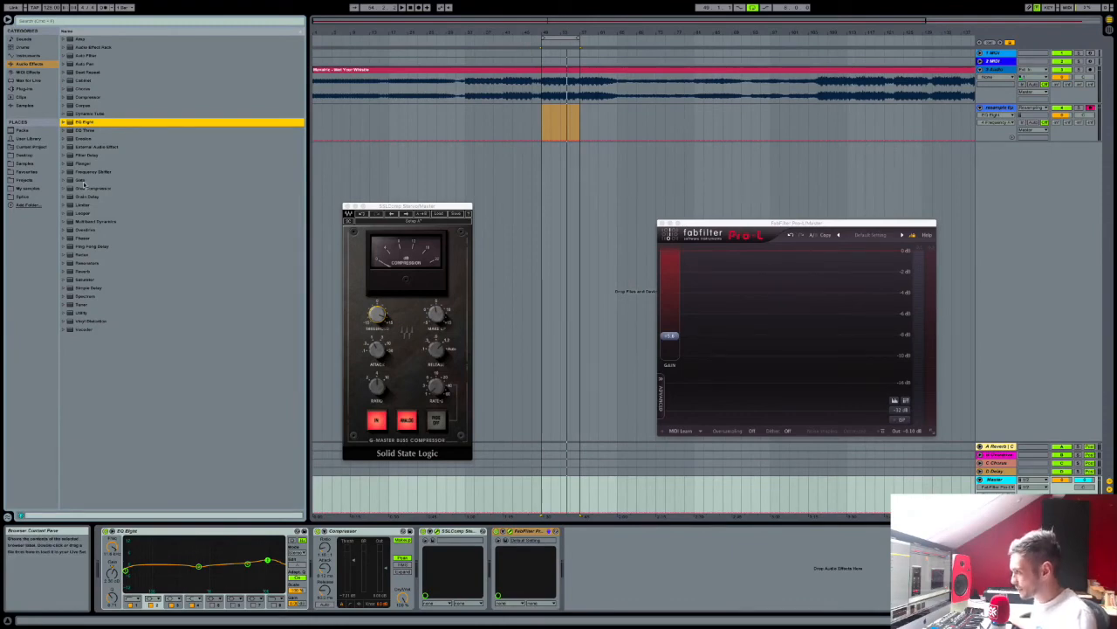
click(92, 221)
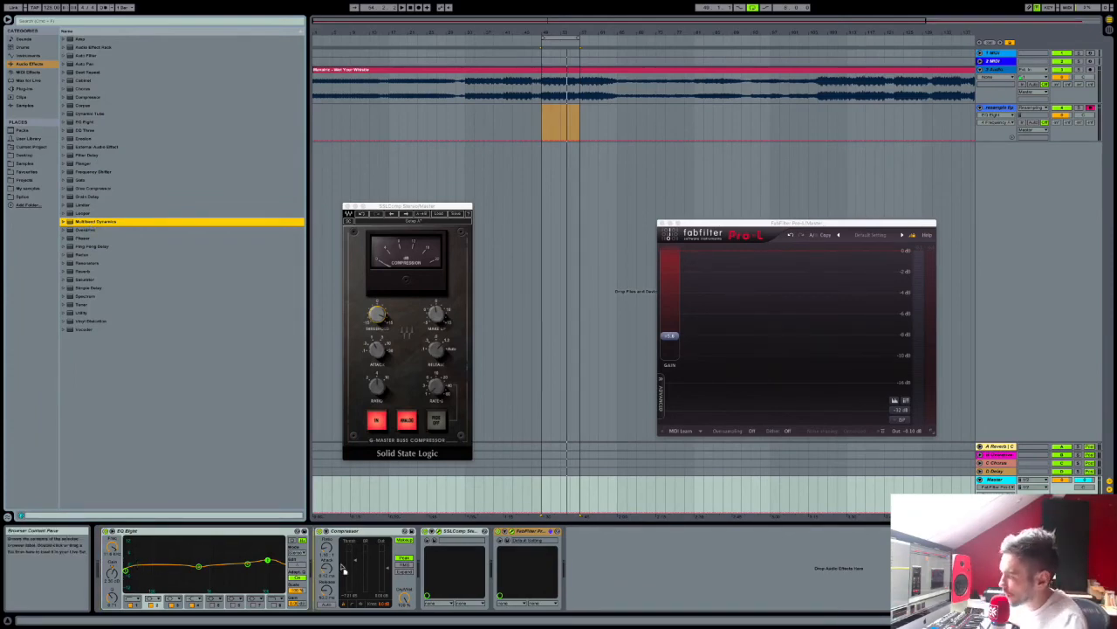
drag(343, 567, 331, 565)
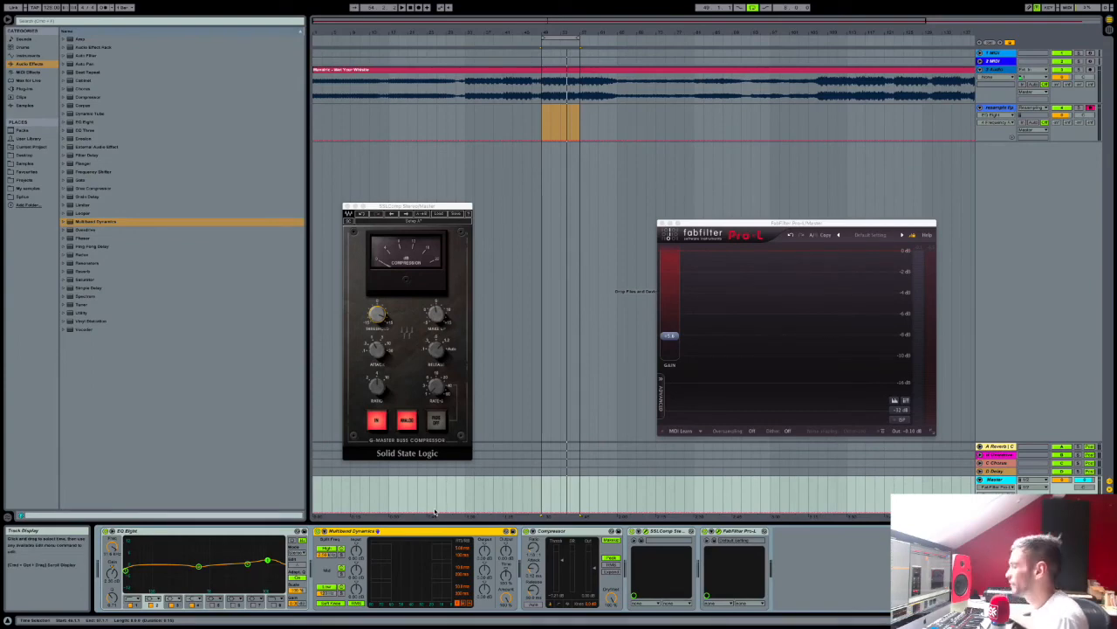
Play the song from the loop start and compare the Master track's sound with Multiband Dynamics switched off and on
click(537, 113)
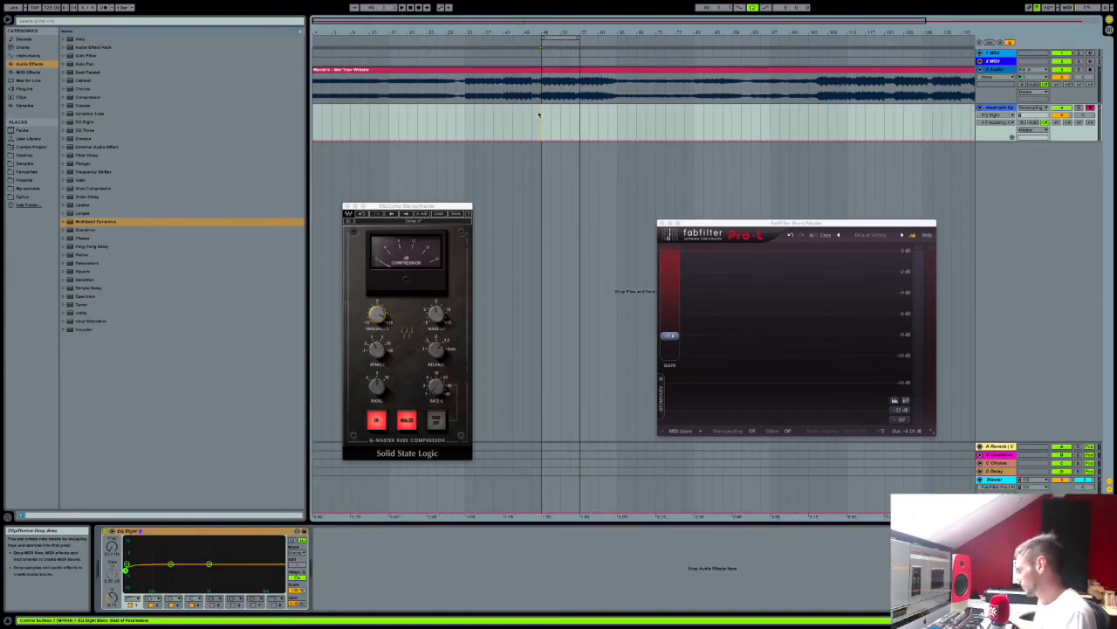
key(space)
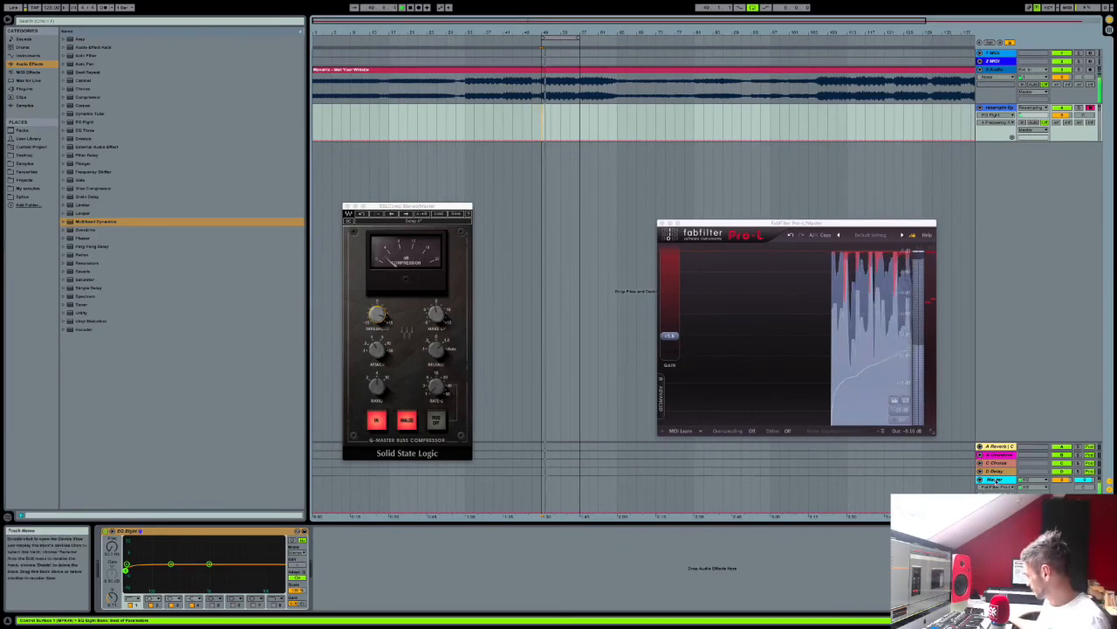
click(995, 479)
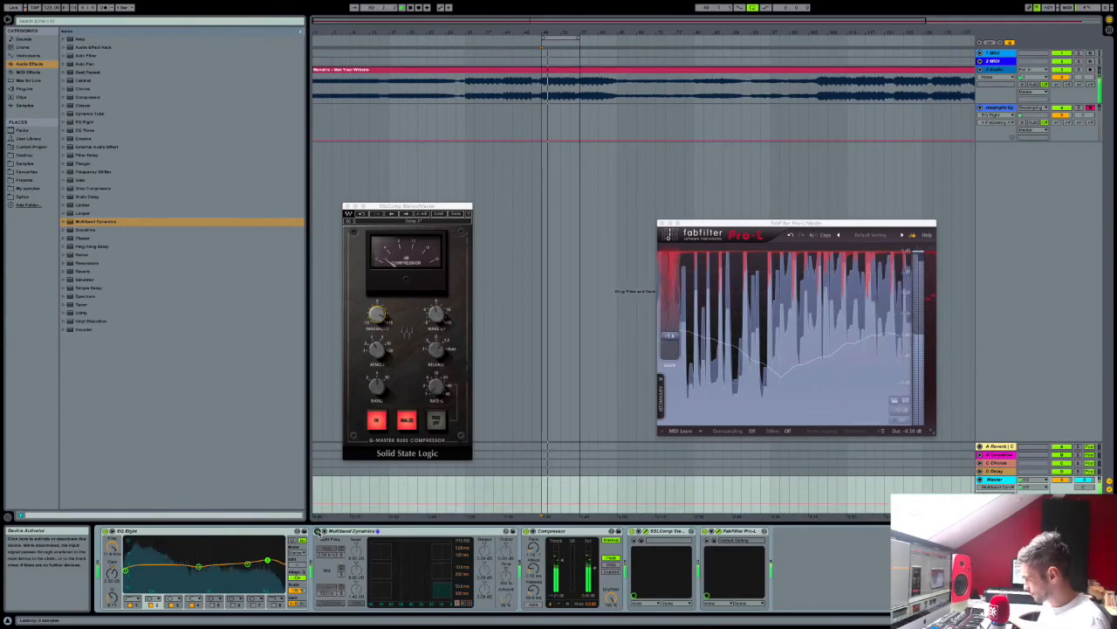
click(319, 531)
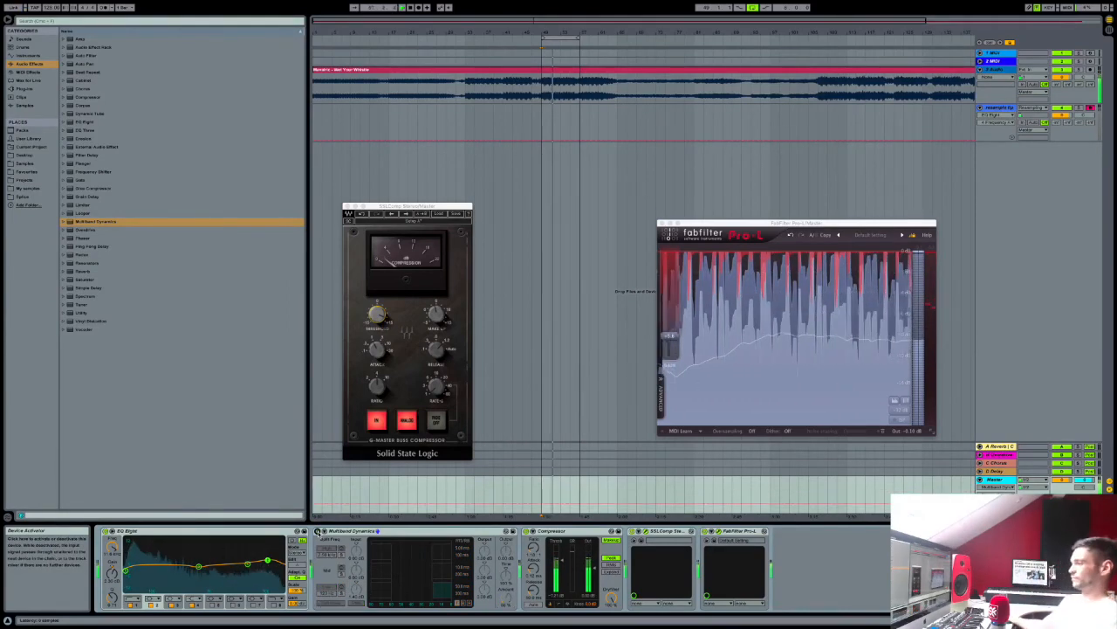
click(319, 531)
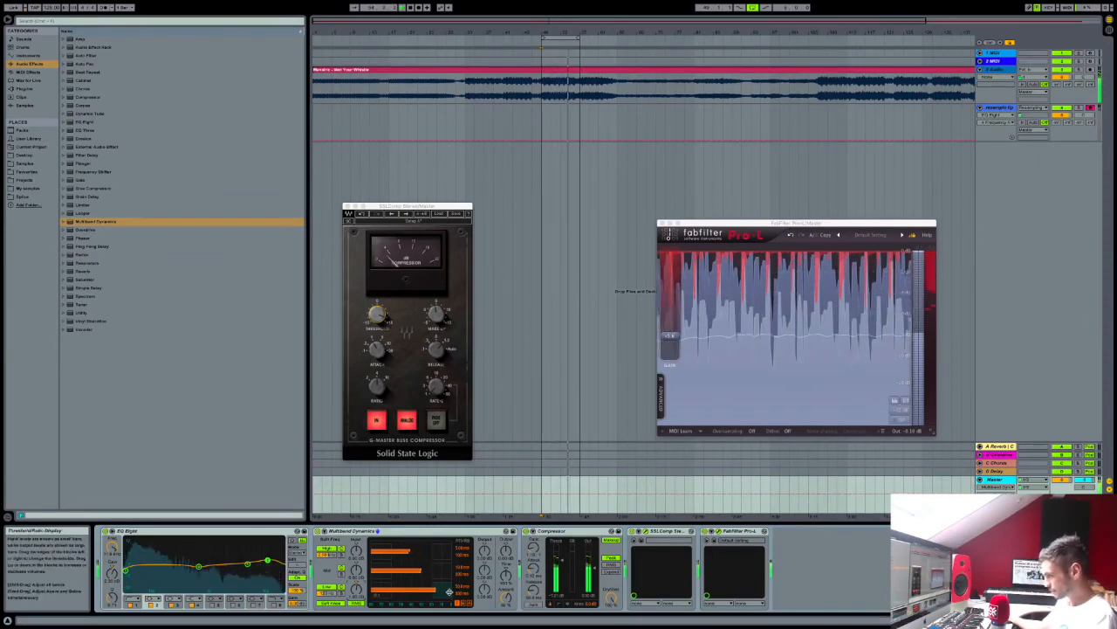
Solo the low band in Multiband Dynamics to audition it, and switch the device off
click(341, 591)
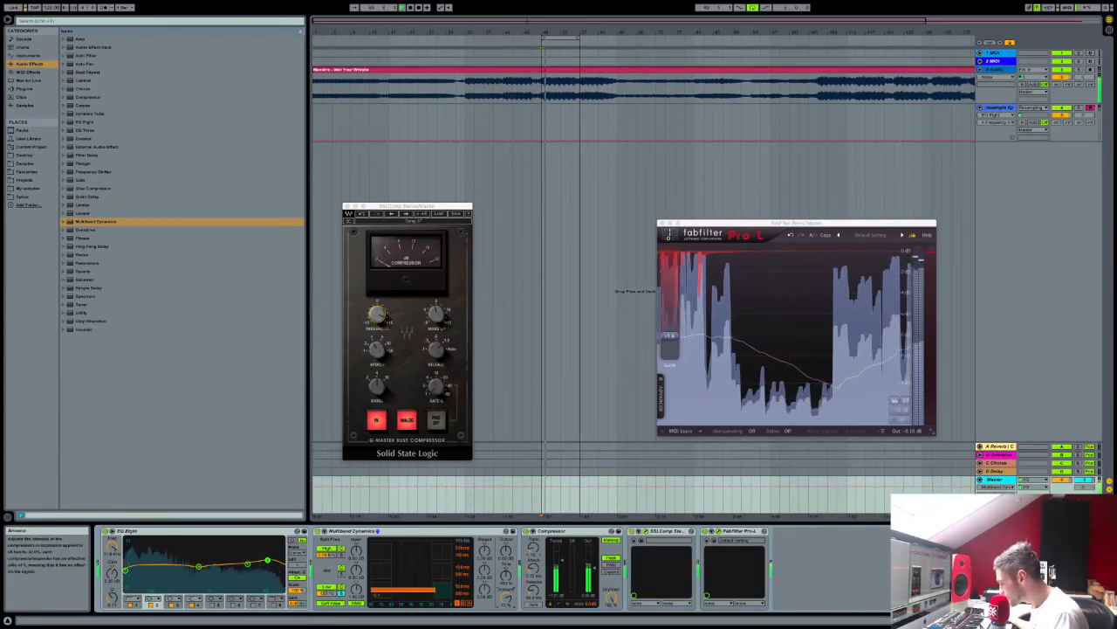
click(318, 531)
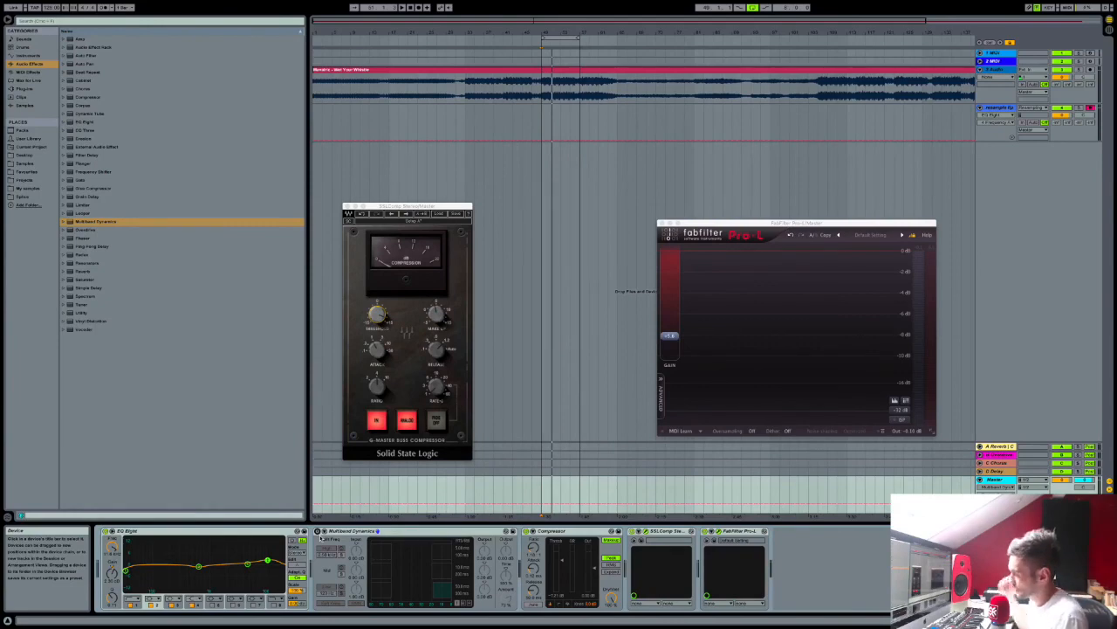
click(319, 531)
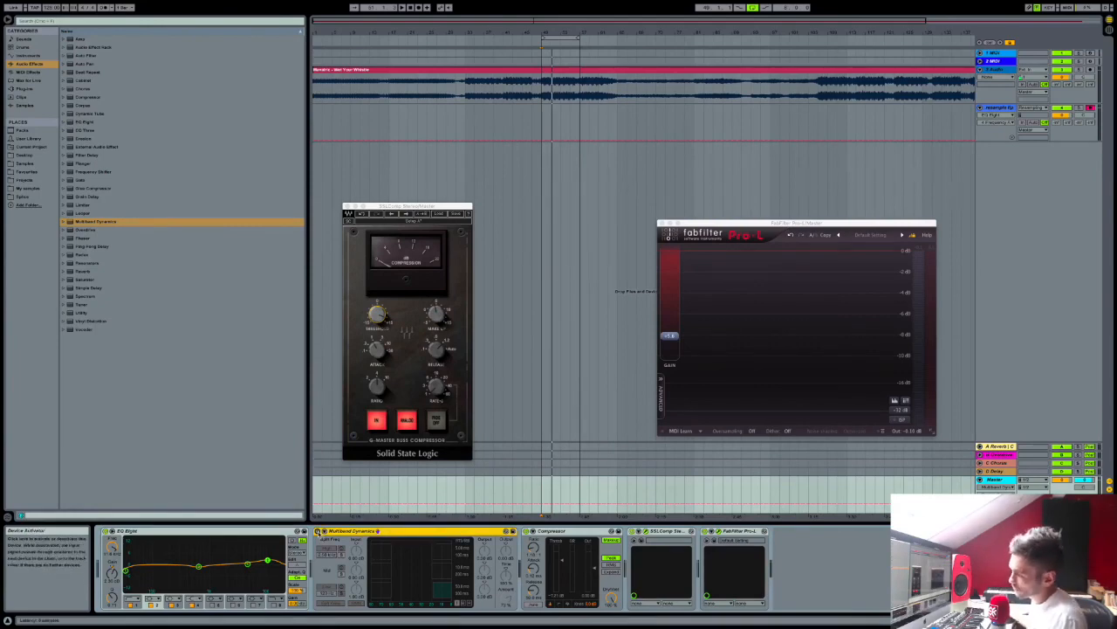